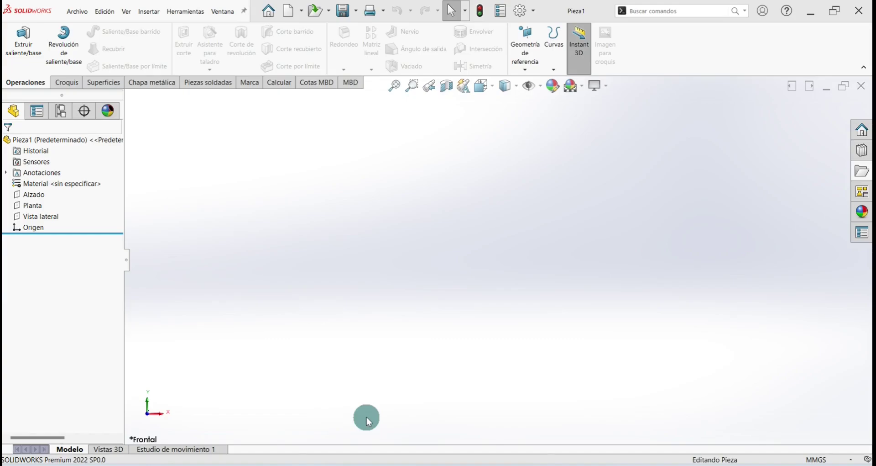
Start a sketch on the Planta plane and draw two circles centred on the origin
key(alt+Tab)
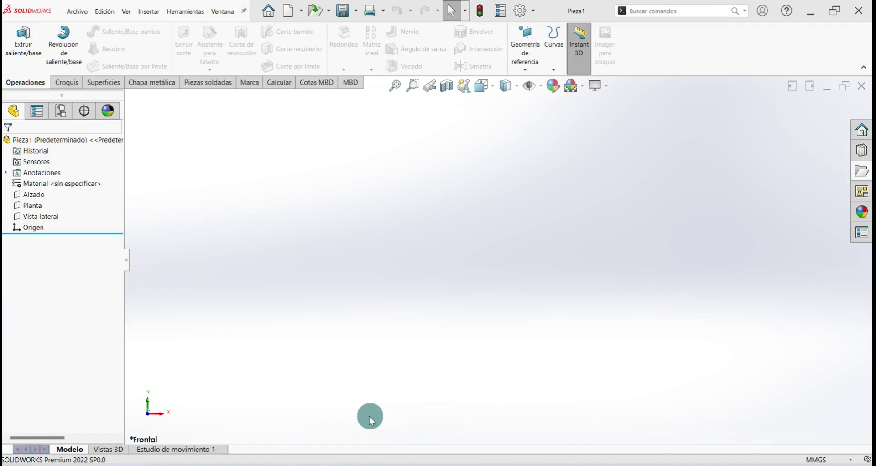
click(67, 82)
click(23, 41)
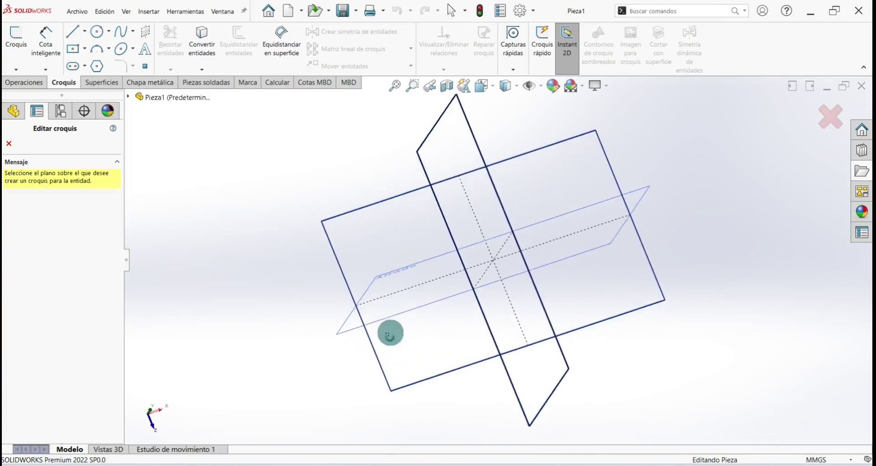
click(373, 244)
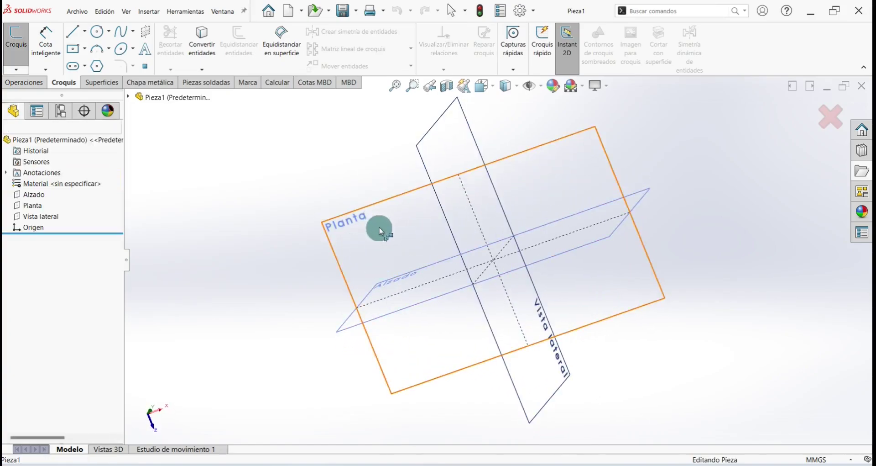
click(96, 33)
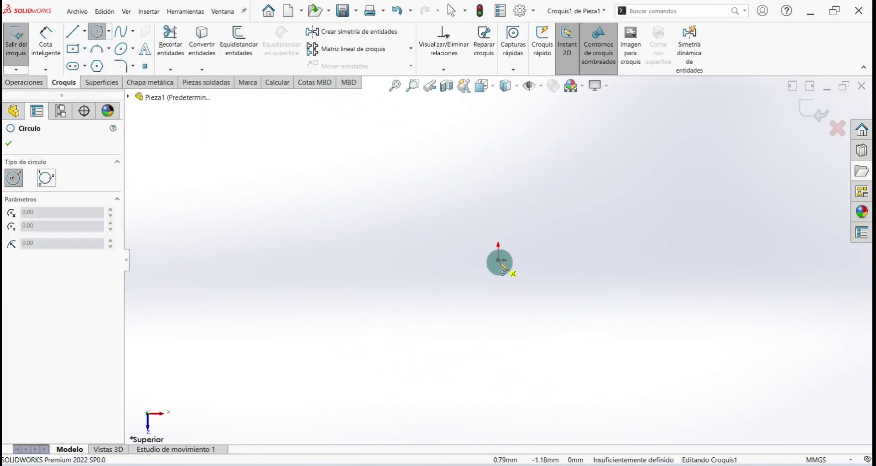
click(498, 260)
click(554, 300)
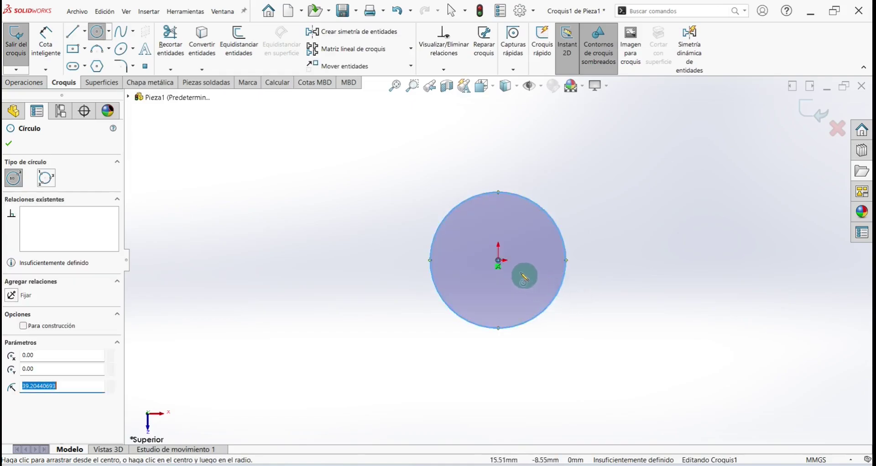
click(499, 261)
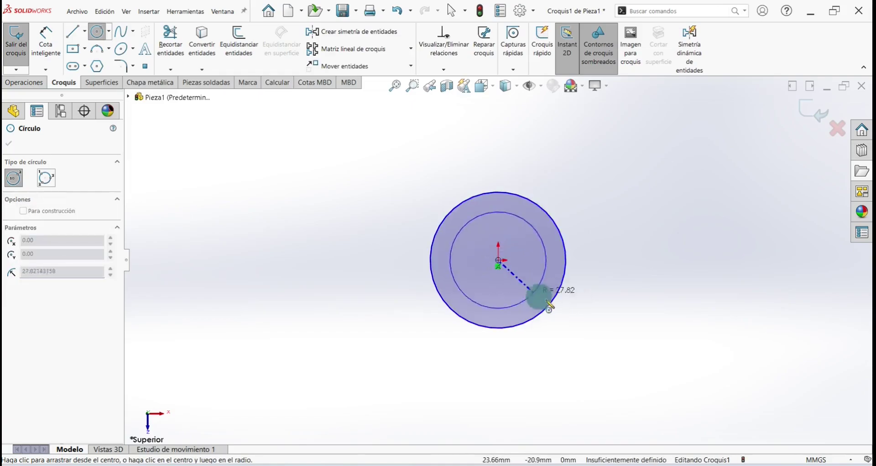
key(f)
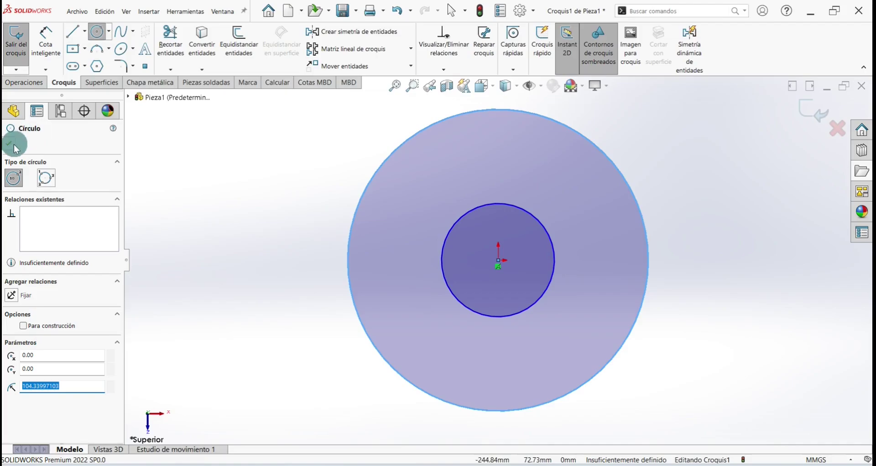
click(9, 143)
Dimension the inner circle Ø22 and the outer circle Ø141 with Cota inteligente
click(49, 49)
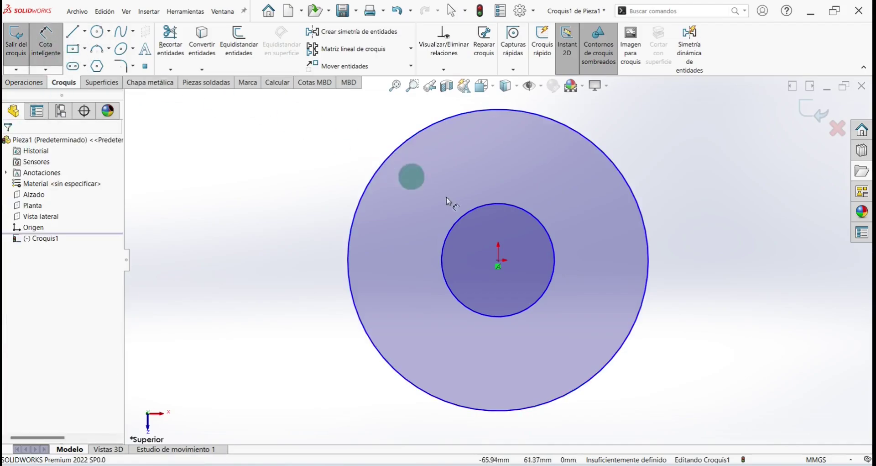
click(502, 204)
click(567, 195)
click(567, 195)
key(Return)
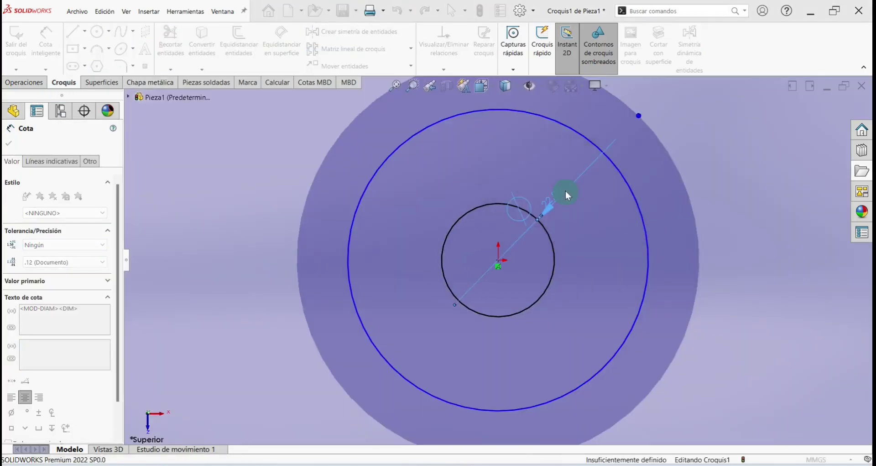
click(648, 222)
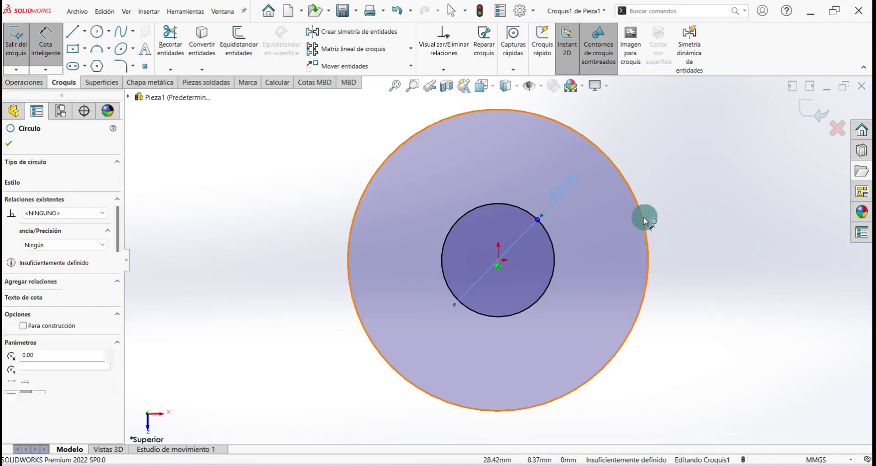
click(664, 210)
text(141)
key(Return)
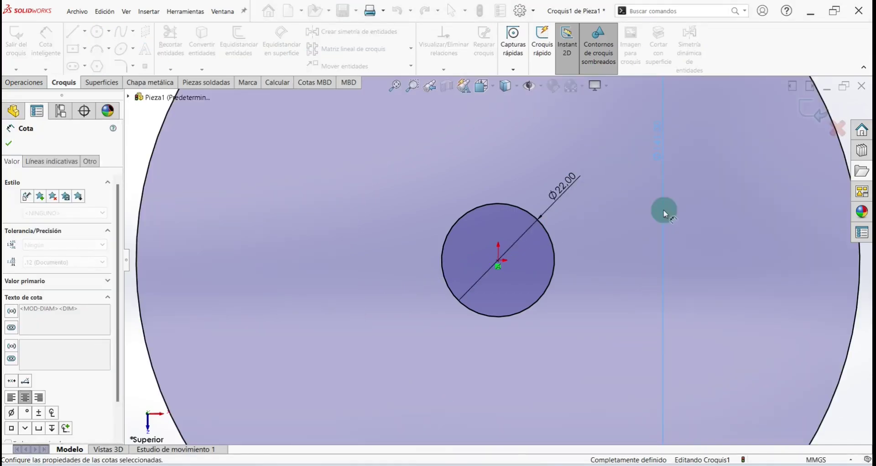
key(f)
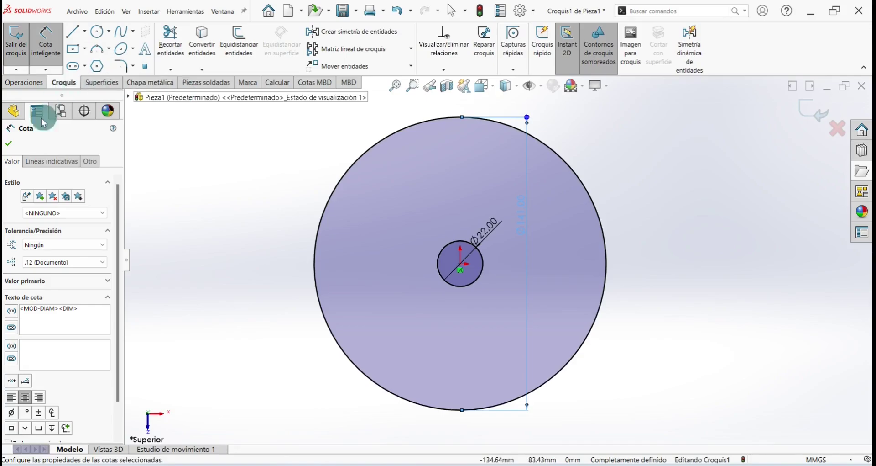
click(9, 141)
click(85, 31)
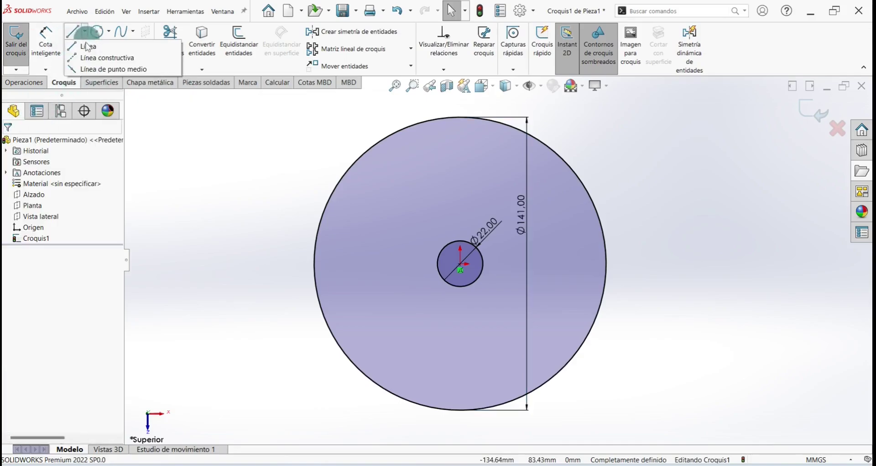
Draw a vertical construction line from the origin to the top of the Ø141 circle
click(109, 58)
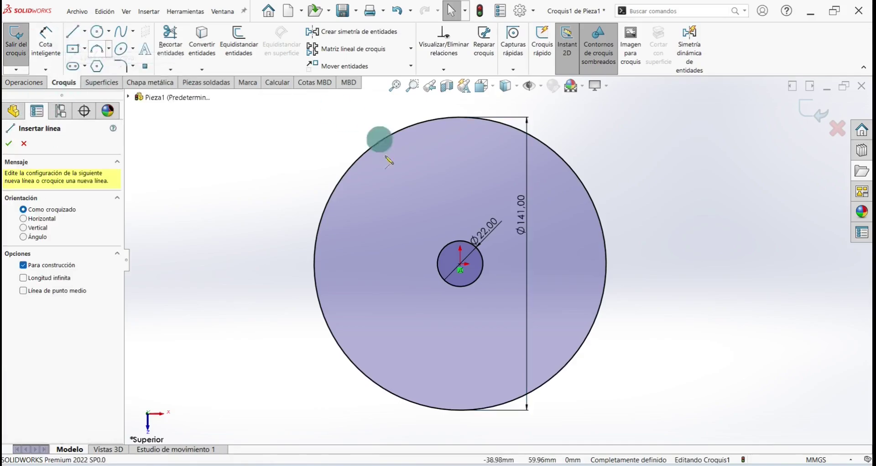
click(461, 264)
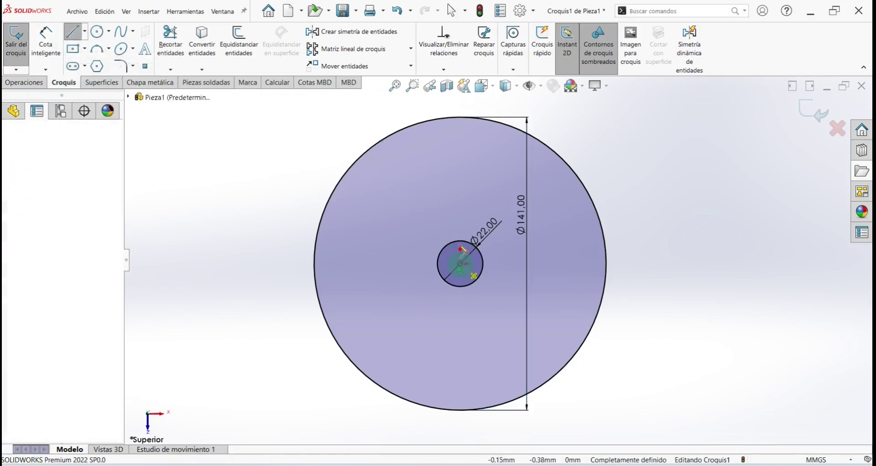
click(461, 117)
right_click(392, 115)
click(392, 119)
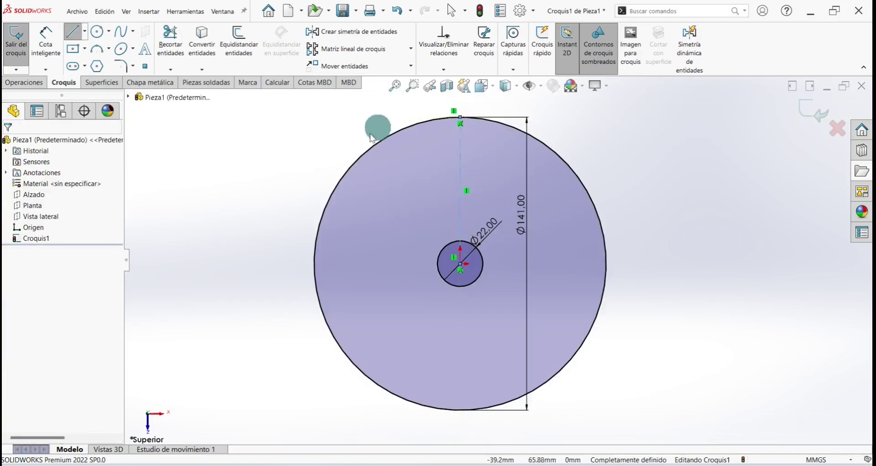
scroll(603, 219, up, 2)
scroll(456, 235, down, 2)
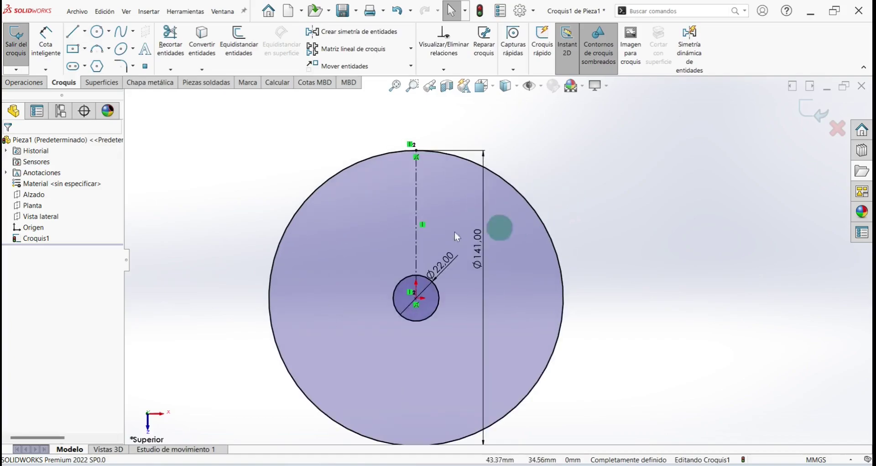
Draw a horizontal line across the top of the outer circle
click(73, 31)
click(416, 149)
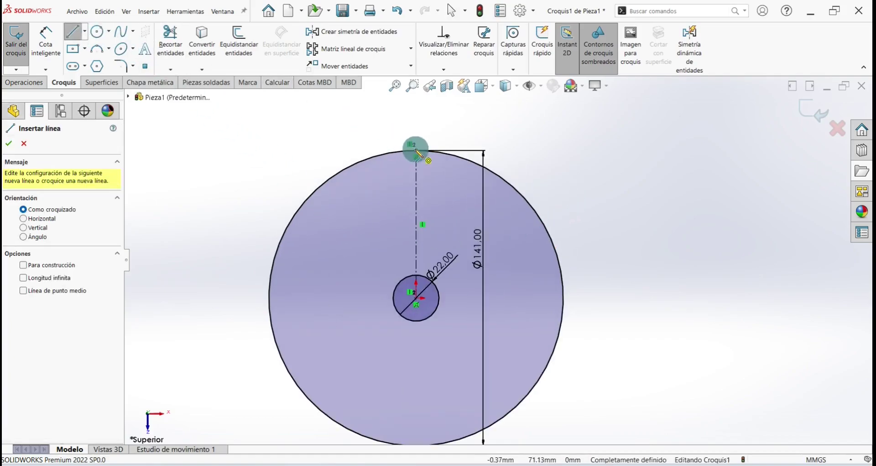
click(341, 150)
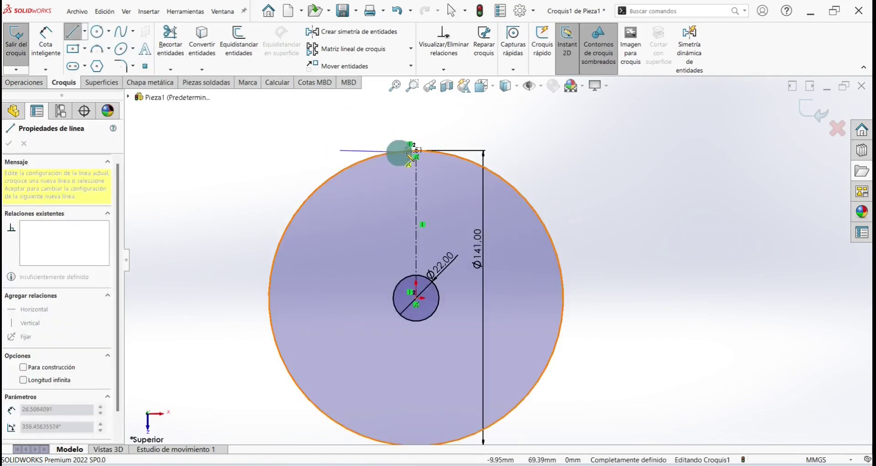
click(513, 151)
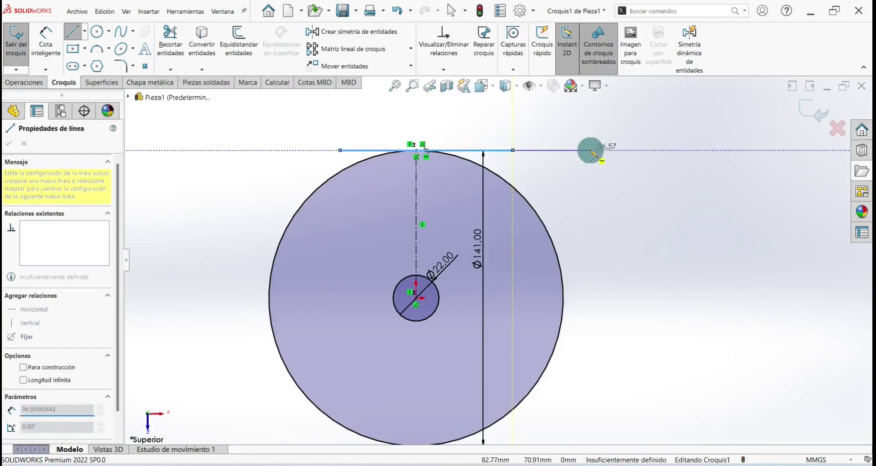
right_click(591, 151)
click(609, 156)
Dimension the horizontal line to a length of 40
click(46, 43)
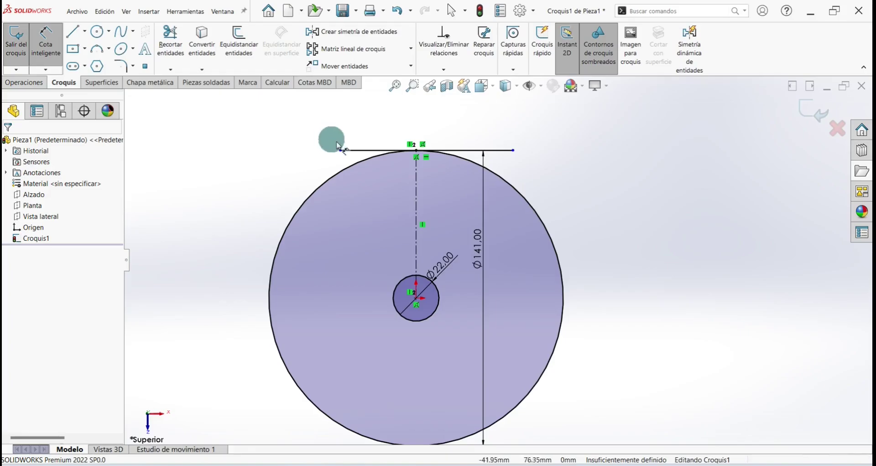
click(348, 149)
click(369, 113)
text(4)
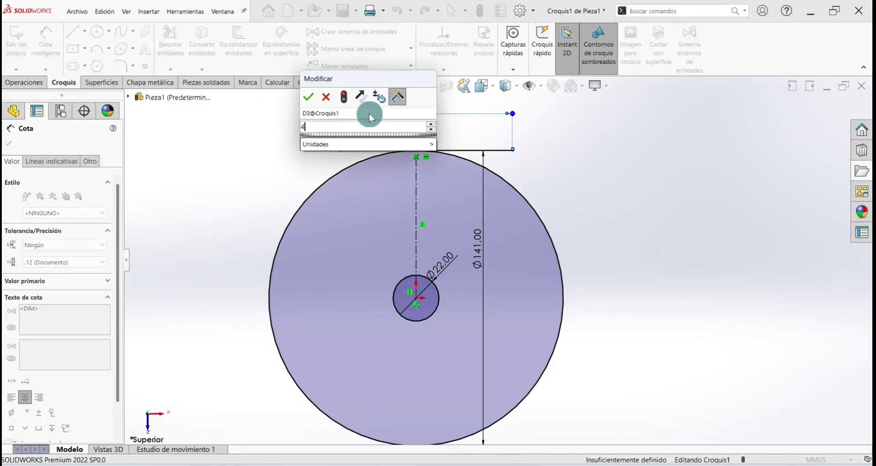
text(0)
key(Return)
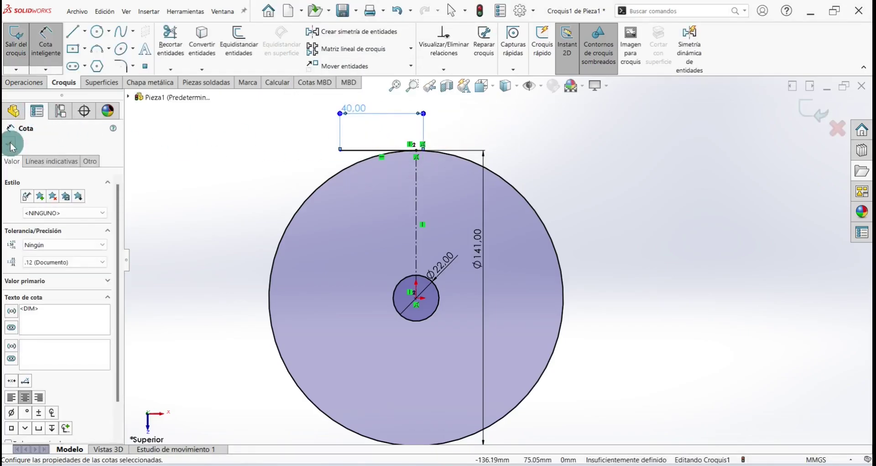
click(11, 145)
scroll(373, 169, down, 3)
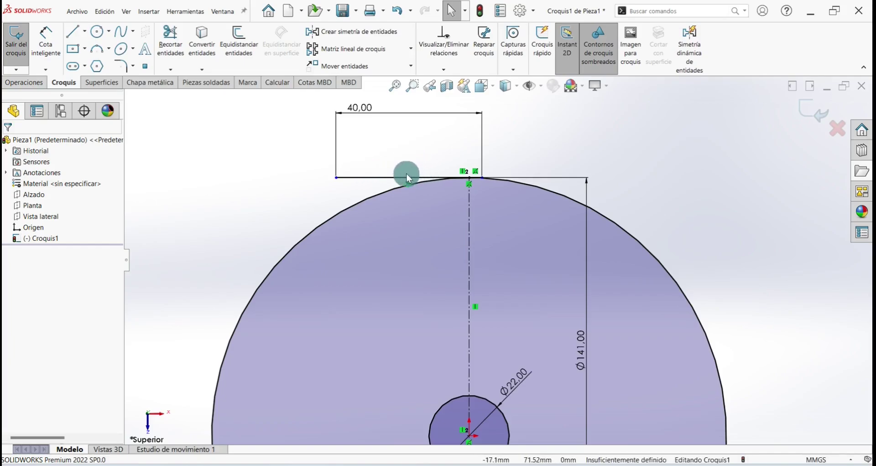
scroll(405, 178, down, 2)
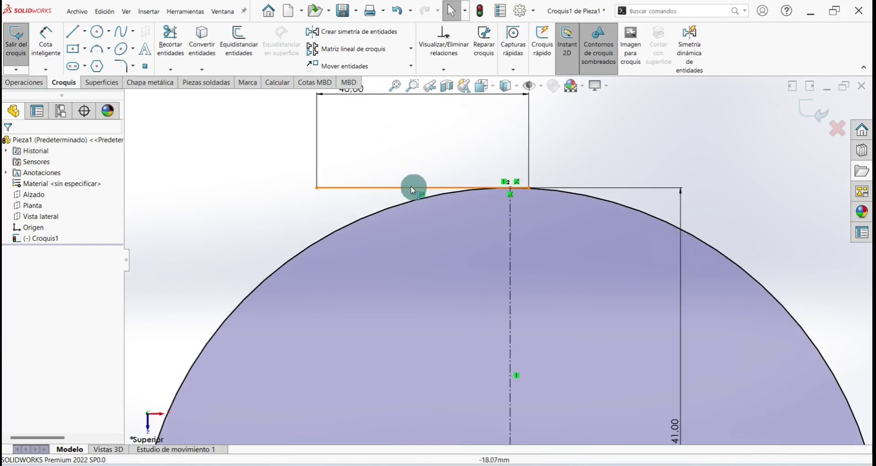
Add a Coincidente relation between the horizontal line and the construction line's top end
click(421, 187)
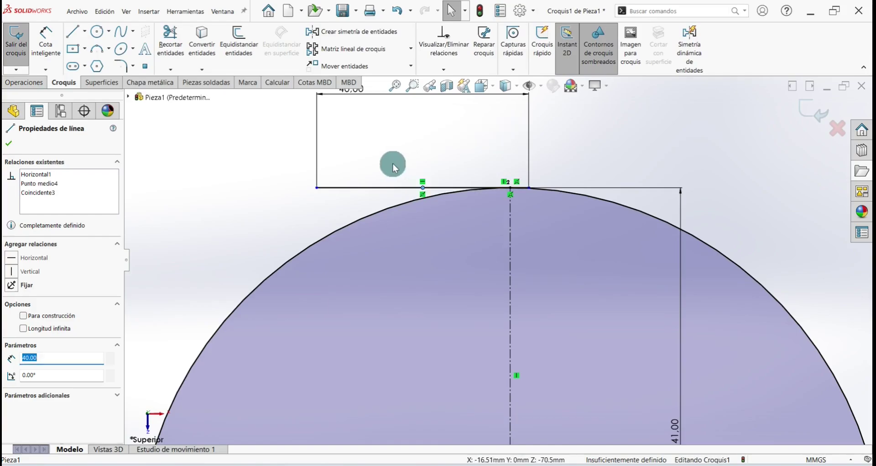
click(511, 188)
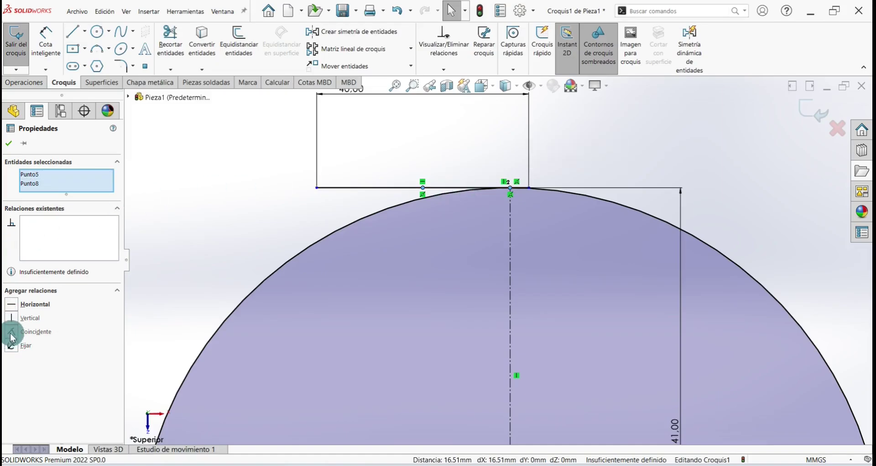
click(11, 338)
scroll(516, 283, up, 3)
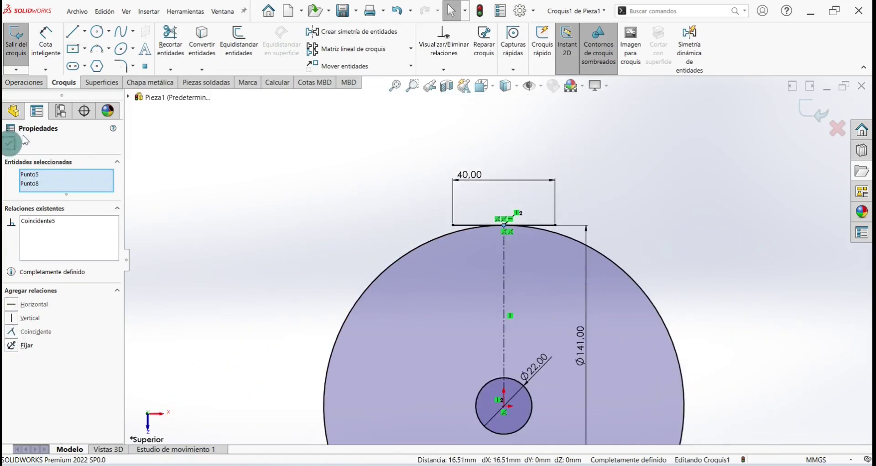
click(73, 32)
scroll(493, 256, down, 3)
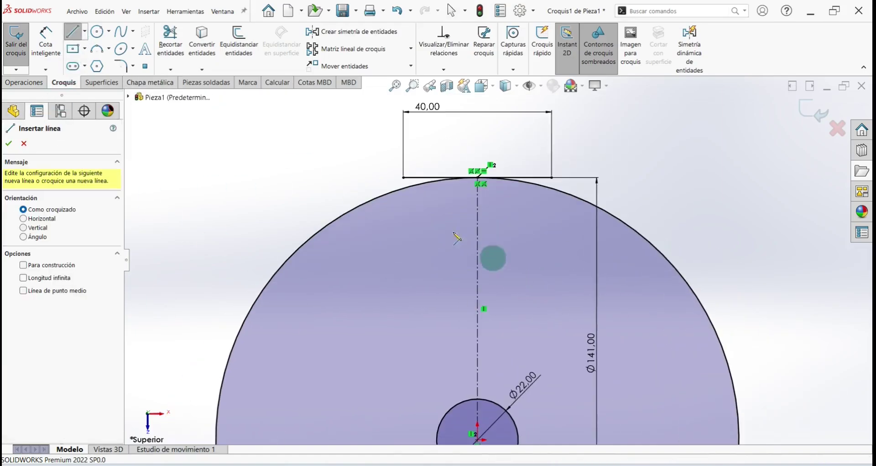
Draw the two outer vertical side lines down from the 40 mm edge's corners
click(403, 177)
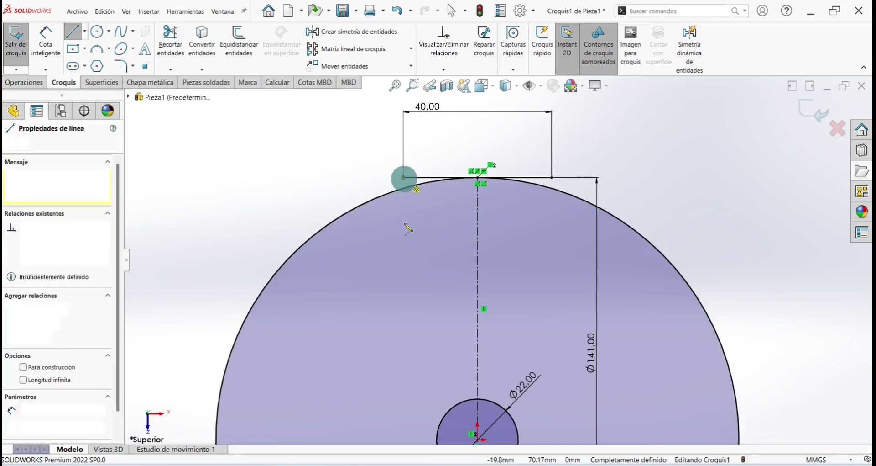
double_click(404, 290)
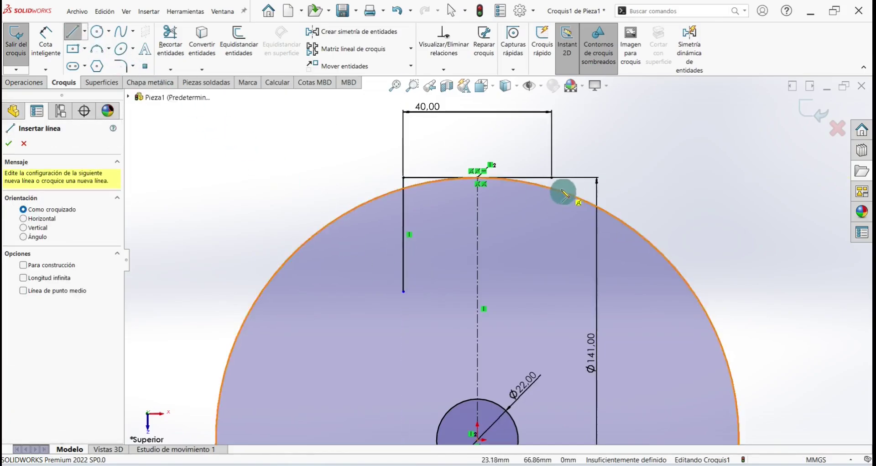
click(551, 178)
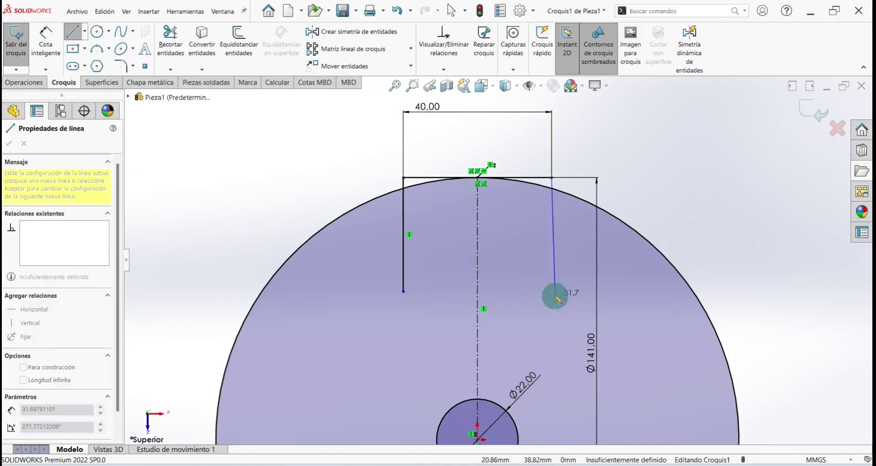
click(553, 296)
key(Escape)
Draw the left and right inner vertical slot lines below the top edge
click(73, 31)
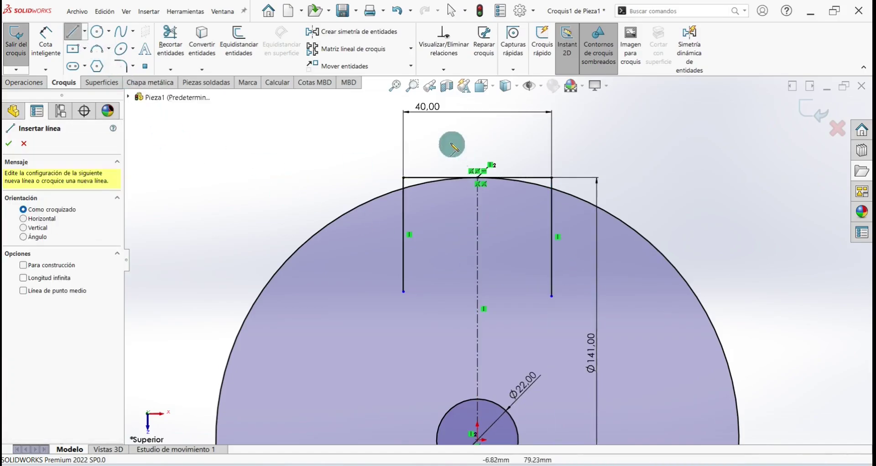
drag(451, 149, 451, 291)
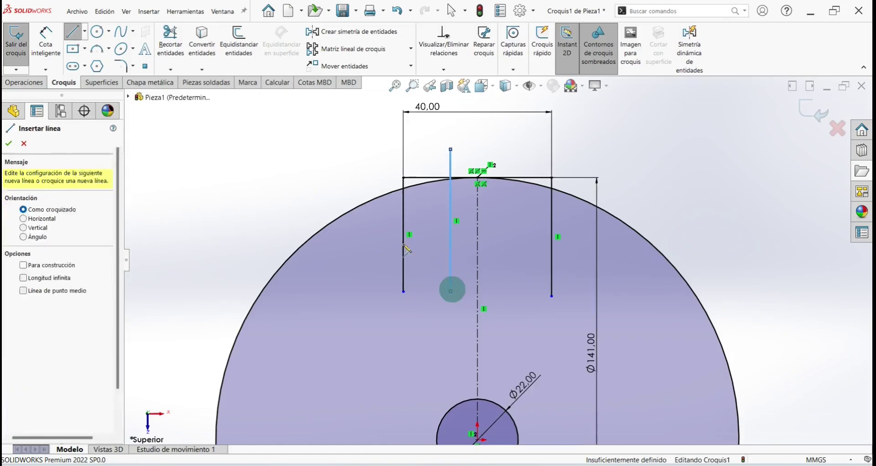
key(Escape)
click(72, 31)
click(514, 151)
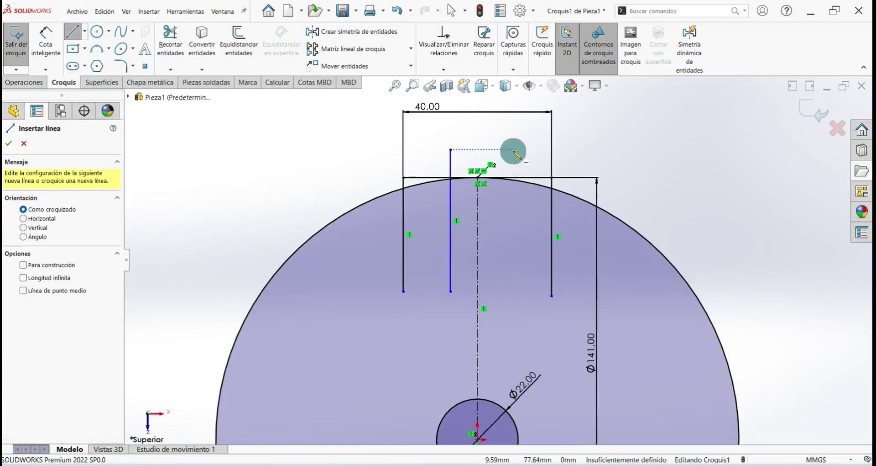
drag(513, 151, 513, 279)
key(Escape)
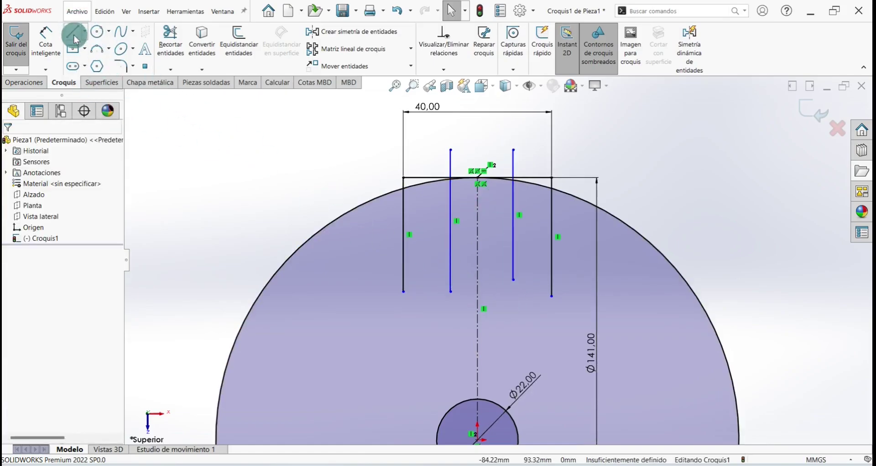
Draw a horizontal crossbar across the slot lines
click(73, 33)
drag(440, 262, 529, 265)
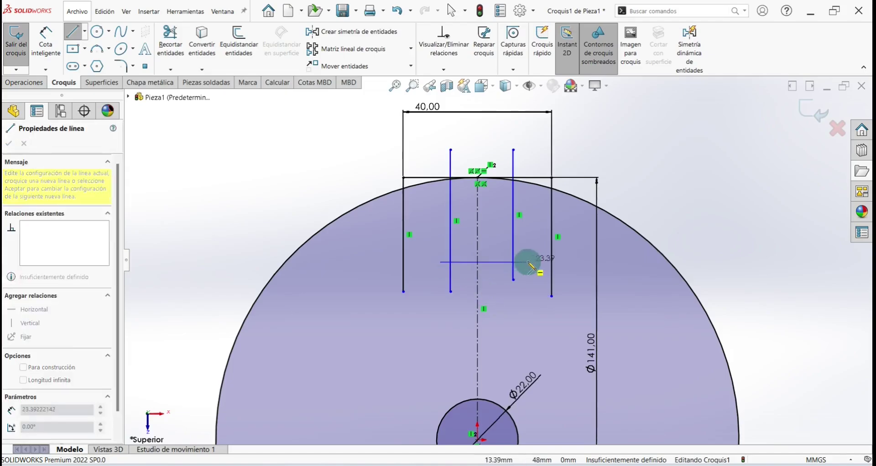
key(Escape)
right_click(655, 145)
click(642, 152)
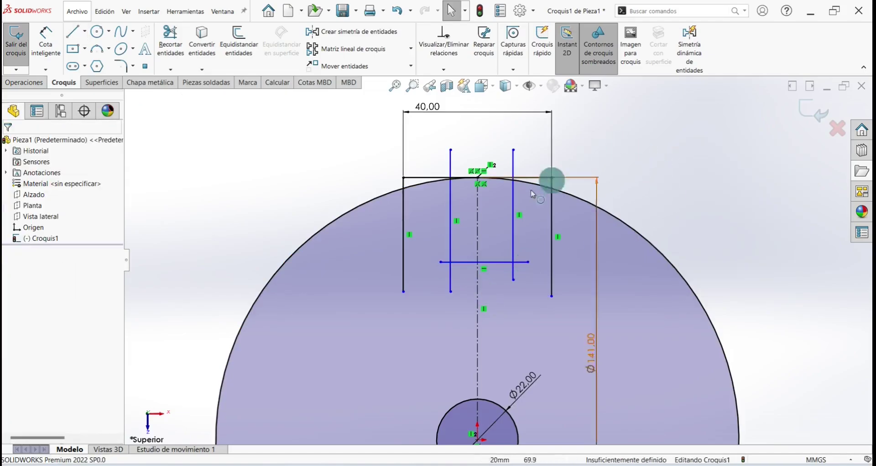
click(300, 215)
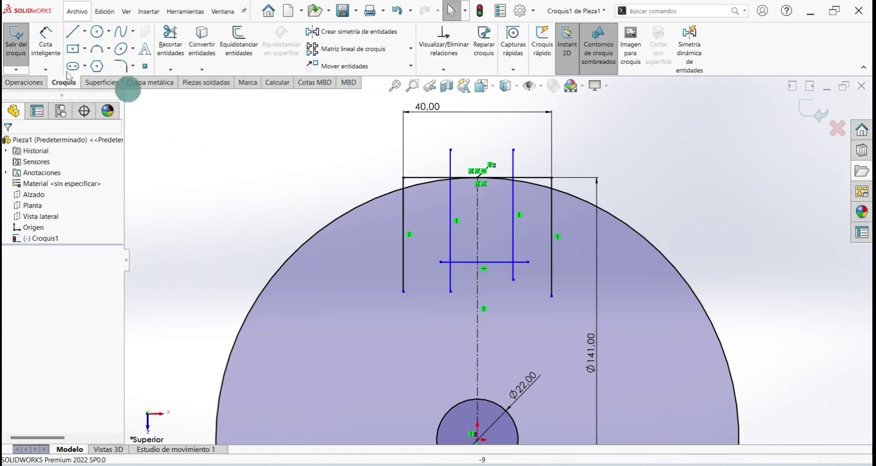
Dimension the left inner slot line 8 mm from the centreline
click(46, 43)
scroll(491, 224, down, 2)
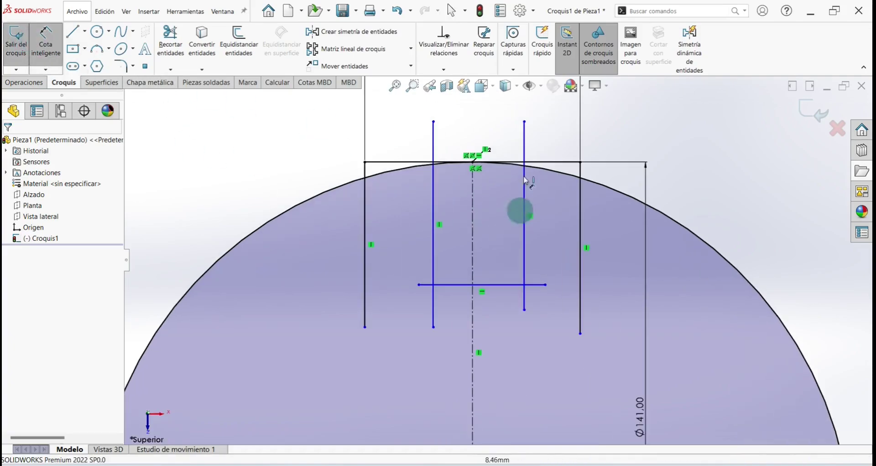
scroll(529, 210, up, 1)
scroll(530, 209, up, 1)
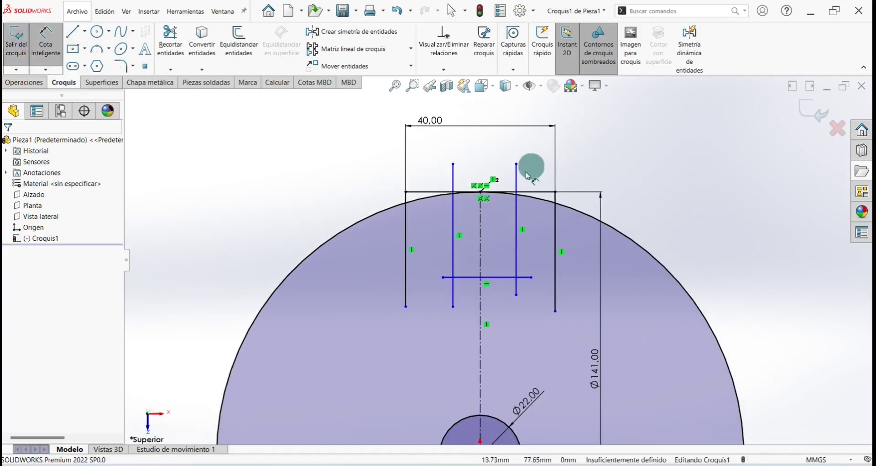
click(453, 219)
click(480, 225)
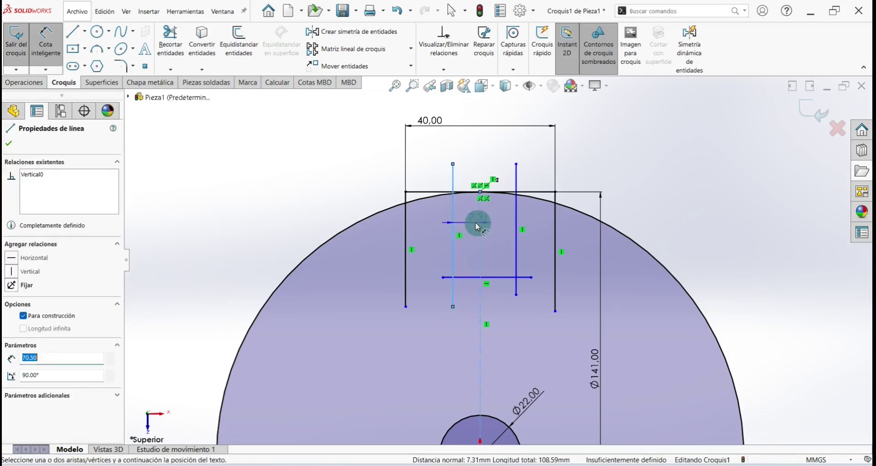
click(473, 223)
text(8)
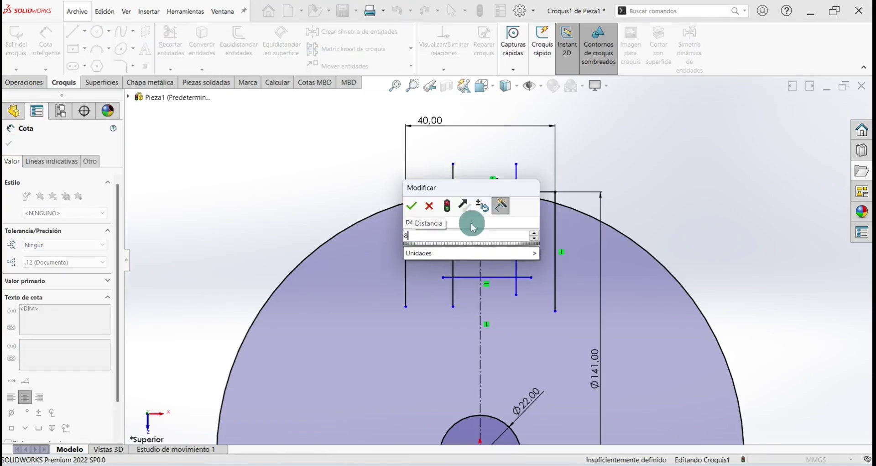
key(Return)
Set the slot width between the inner lines to 16 mm
click(451, 204)
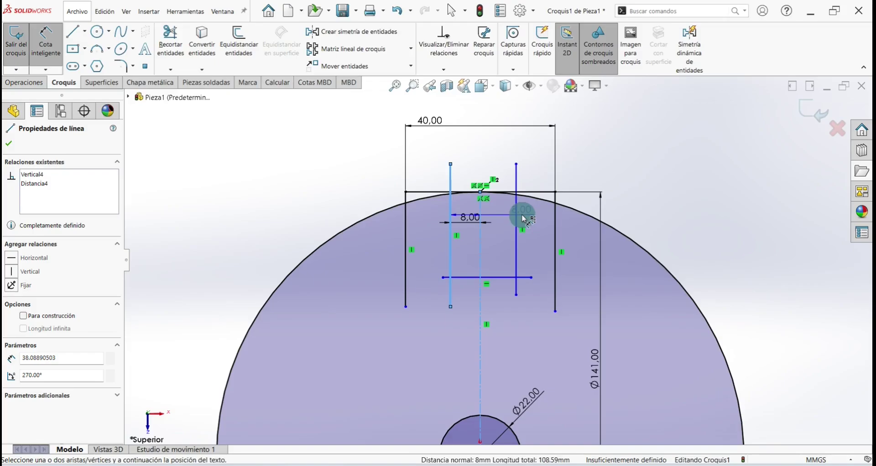
click(516, 215)
click(496, 155)
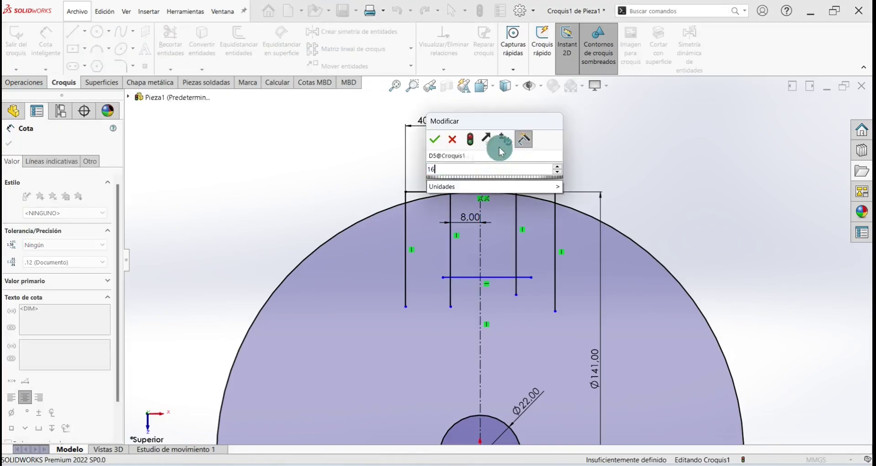
text(16)
key(Return)
Set the slot depth from the top edge to the crossbar at 25 mm
click(8, 144)
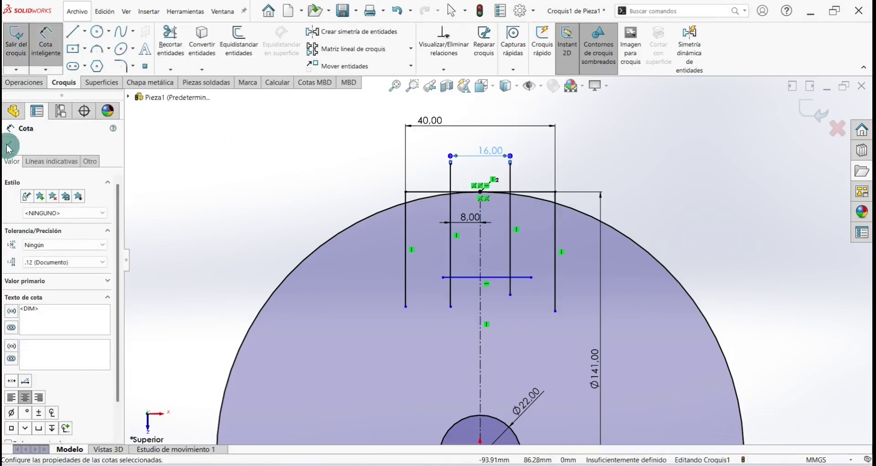
scroll(479, 201, down, 2)
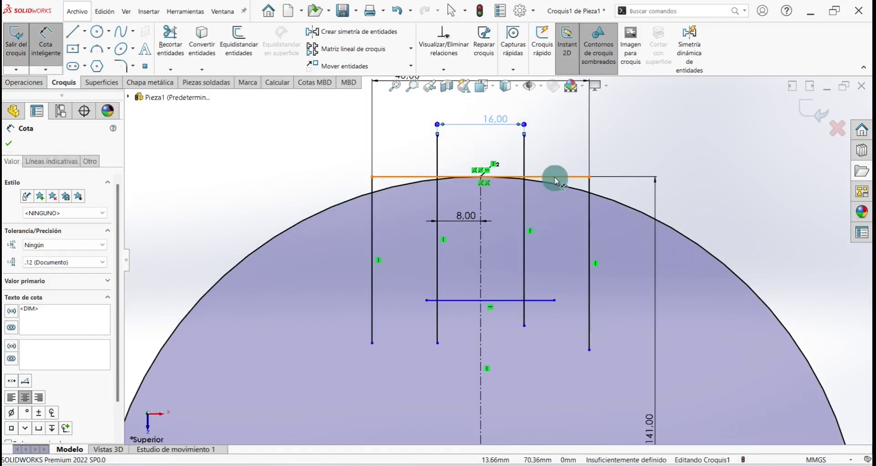
click(556, 178)
click(545, 300)
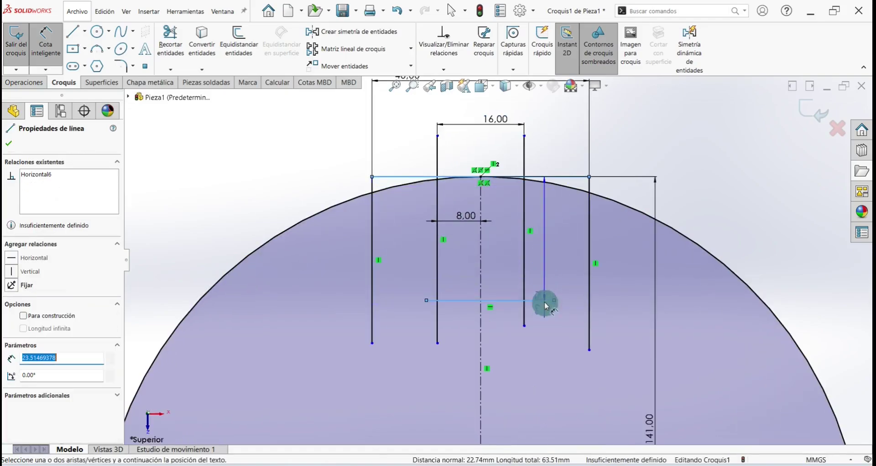
click(547, 258)
text(25)
key(Return)
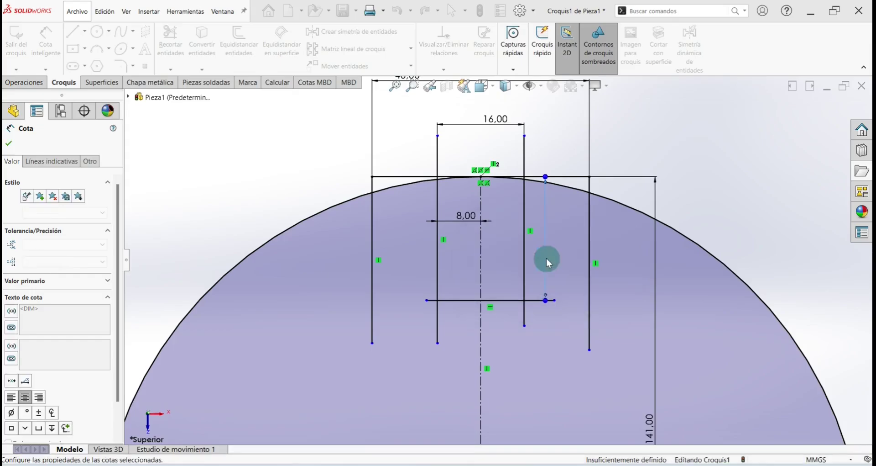
click(14, 153)
scroll(459, 225, up, 2)
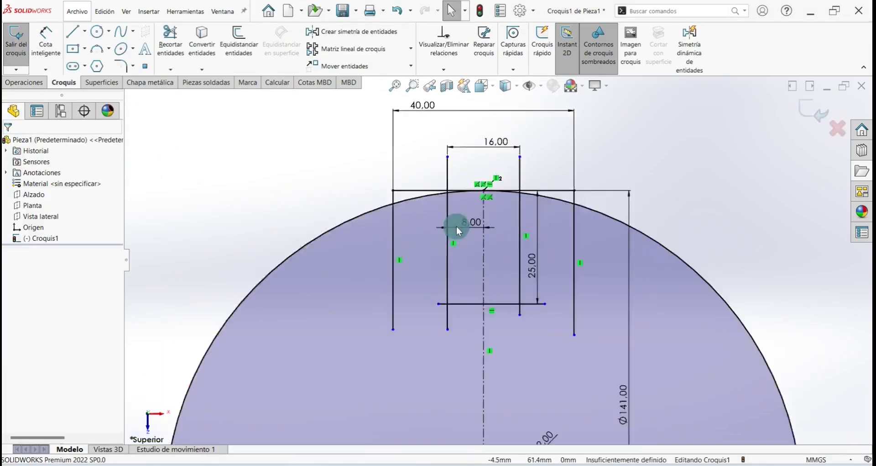
scroll(524, 300, up, 1)
scroll(524, 300, down, 1)
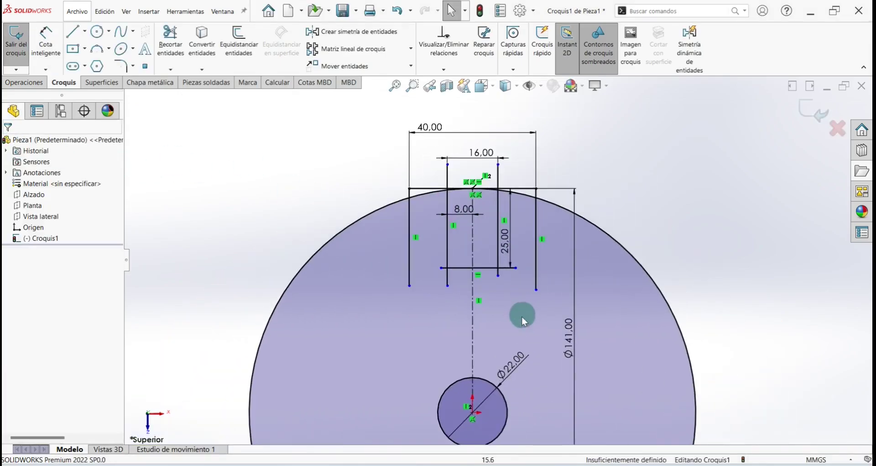
Trim the arc inside the slot, the stubs below the crossbar and the line ends above the top edge
click(170, 41)
scroll(523, 201, down, 2)
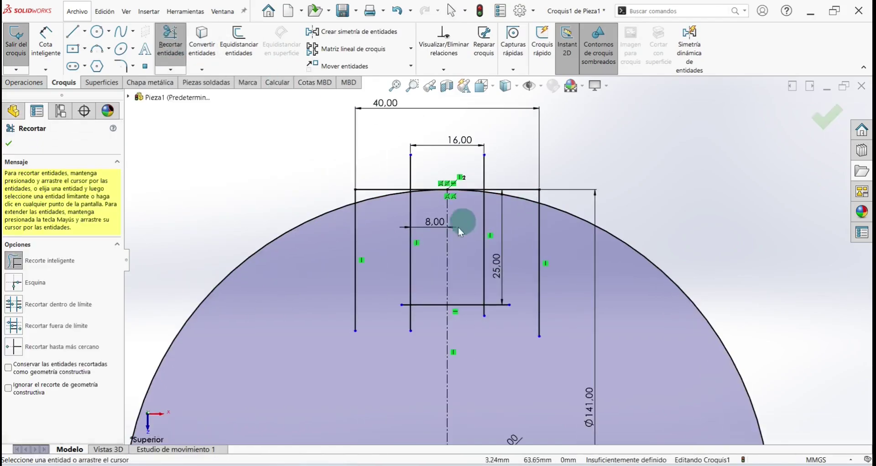
scroll(458, 226, down, 2)
drag(425, 214, 457, 155)
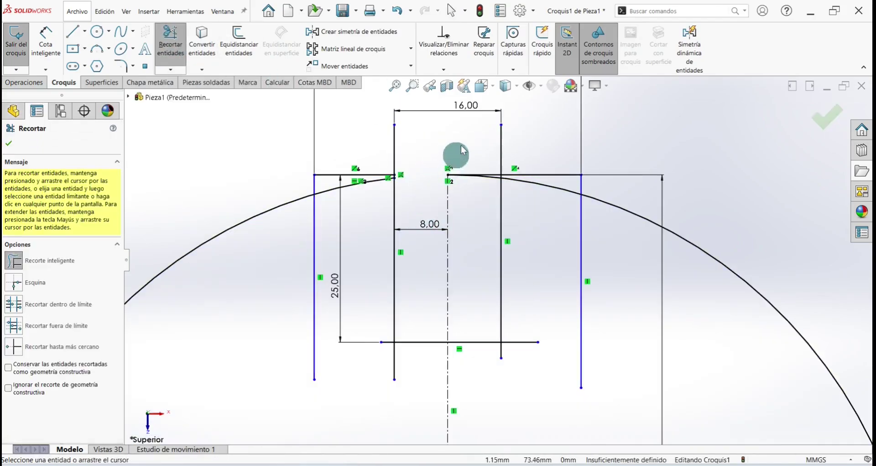
drag(401, 377, 383, 327)
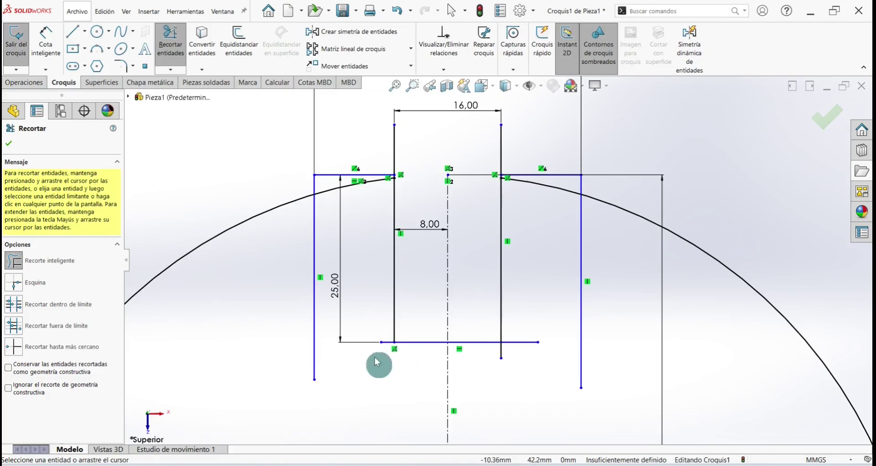
drag(490, 359, 528, 313)
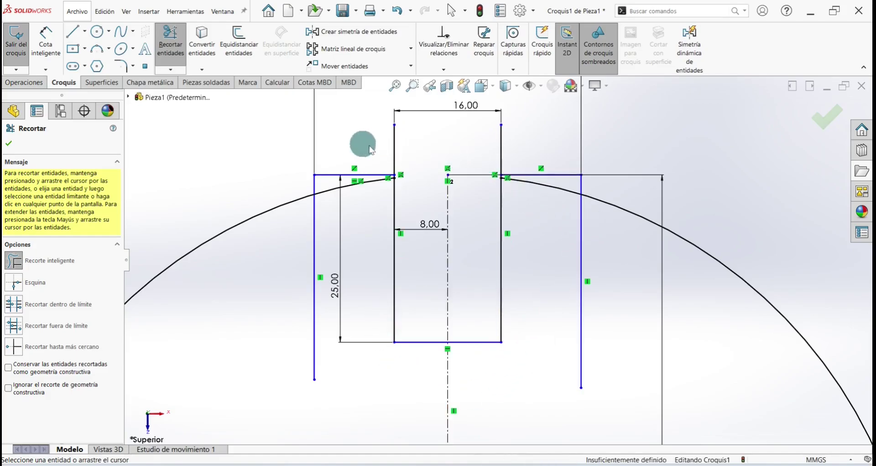
drag(362, 141, 534, 146)
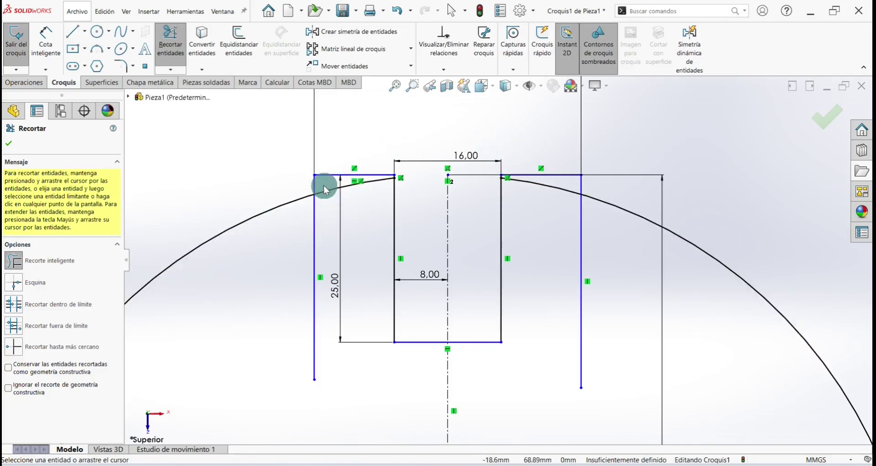
Trim the large circle outside the notch and the top segments beside it
drag(290, 173, 249, 303)
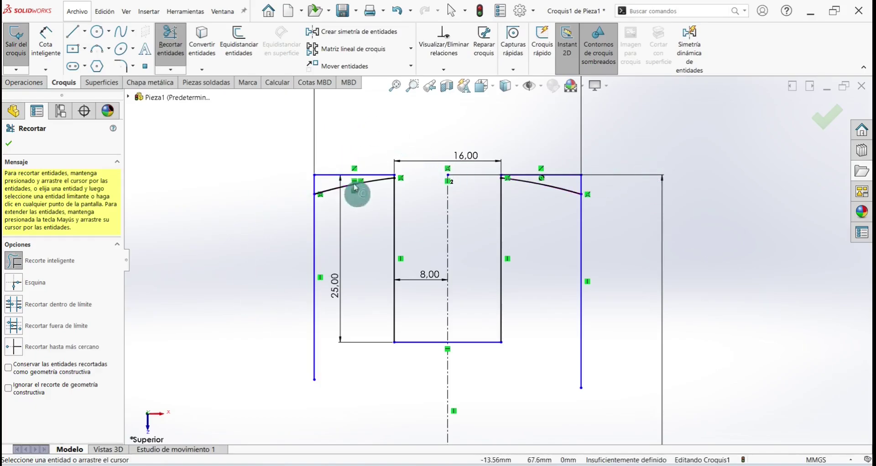
click(565, 170)
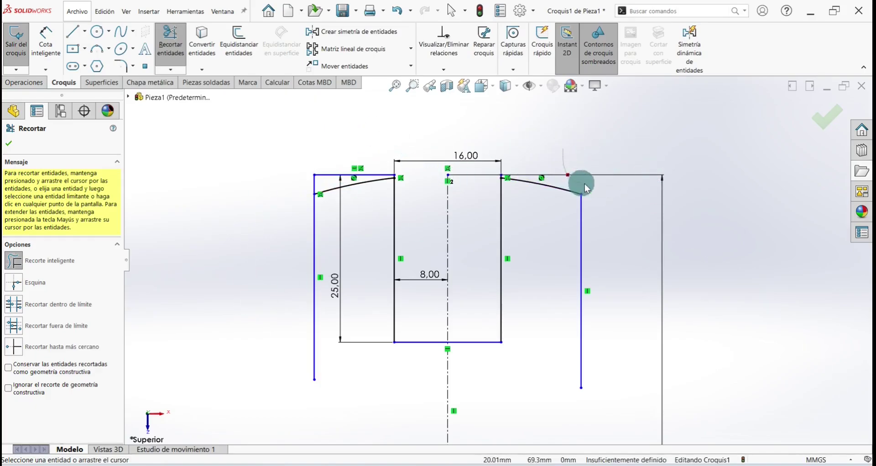
drag(344, 172, 318, 184)
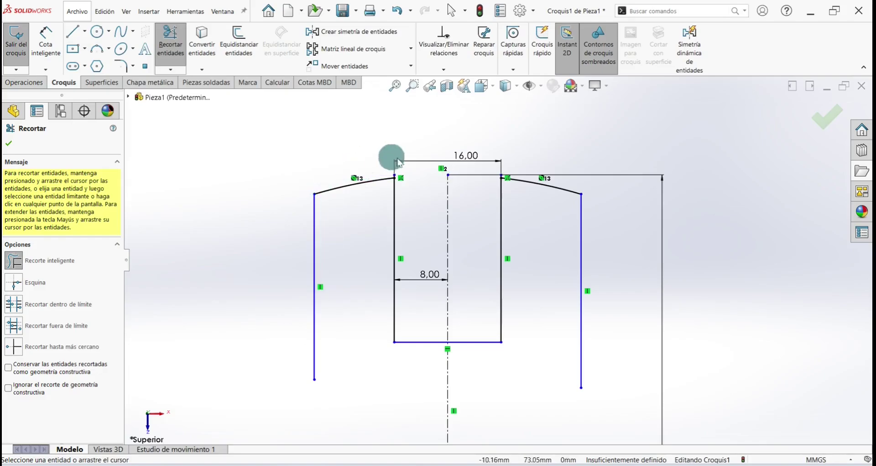
scroll(431, 182, down, 3)
scroll(385, 218, down, 3)
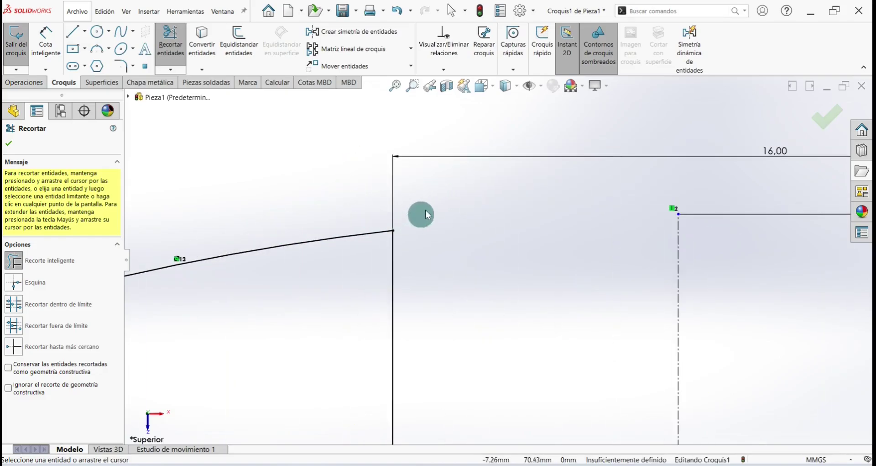
scroll(628, 229, up, 3)
scroll(630, 231, down, 3)
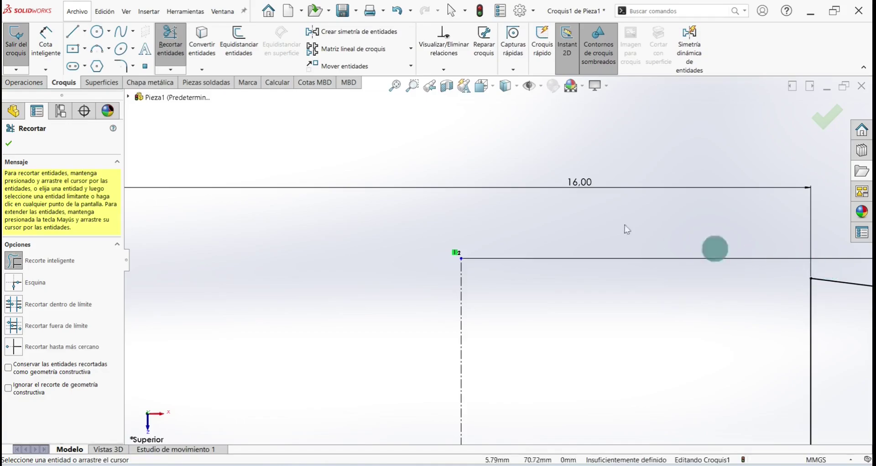
scroll(415, 152, up, 3)
scroll(427, 169, up, 2)
scroll(529, 259, up, 1)
scroll(530, 342, down, 1)
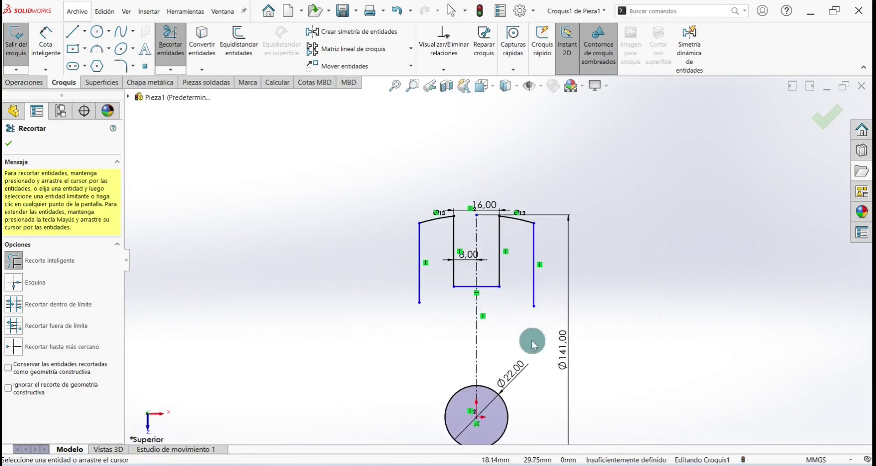
click(11, 144)
click(46, 41)
click(471, 264)
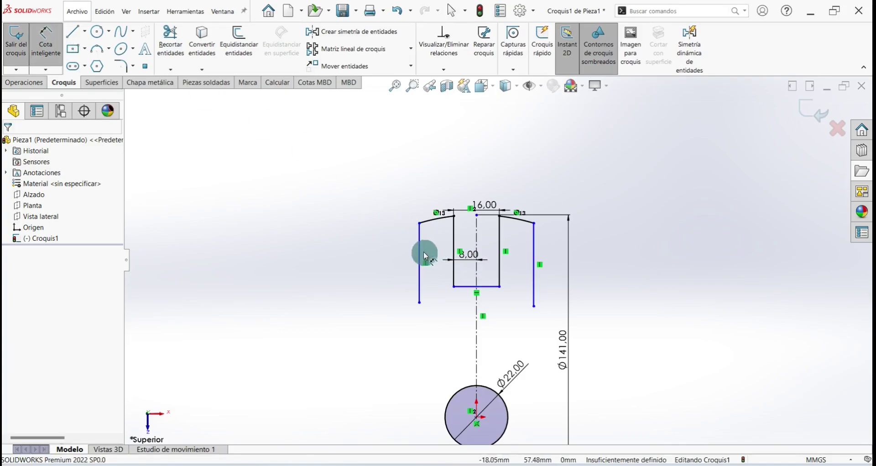
Dimension the distance between the arm's two outer side lines as 40 mm
click(420, 256)
click(535, 255)
click(479, 166)
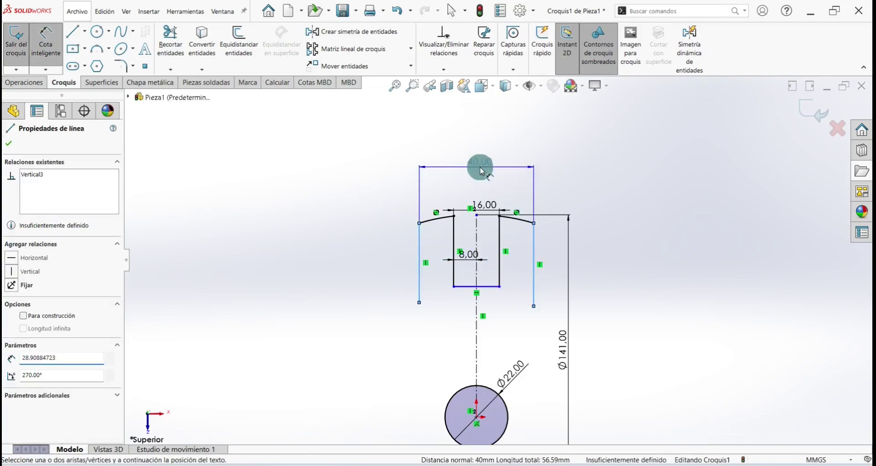
click(414, 151)
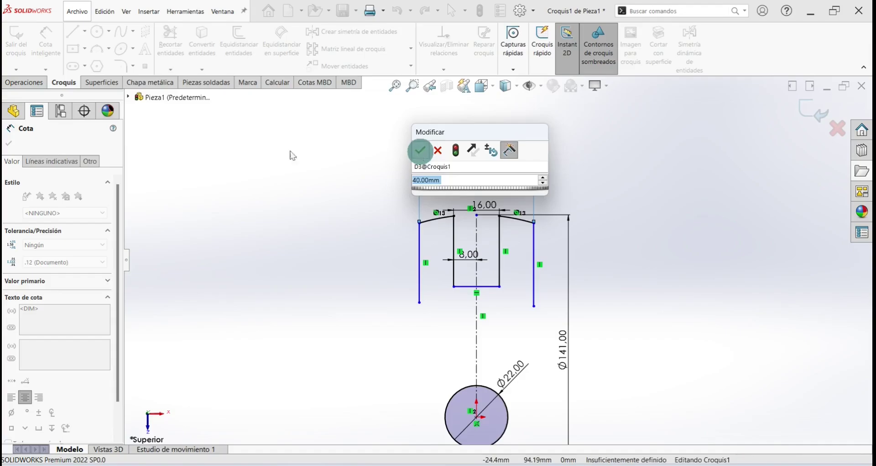
click(9, 142)
scroll(512, 241, up, 3)
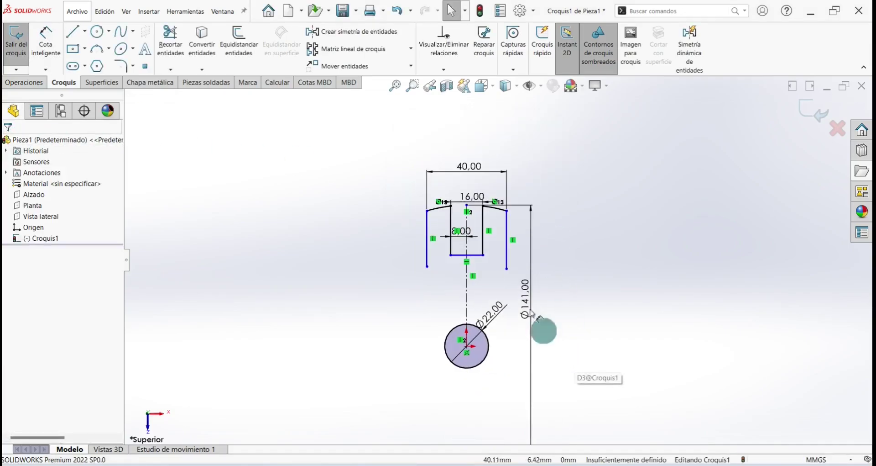
click(333, 52)
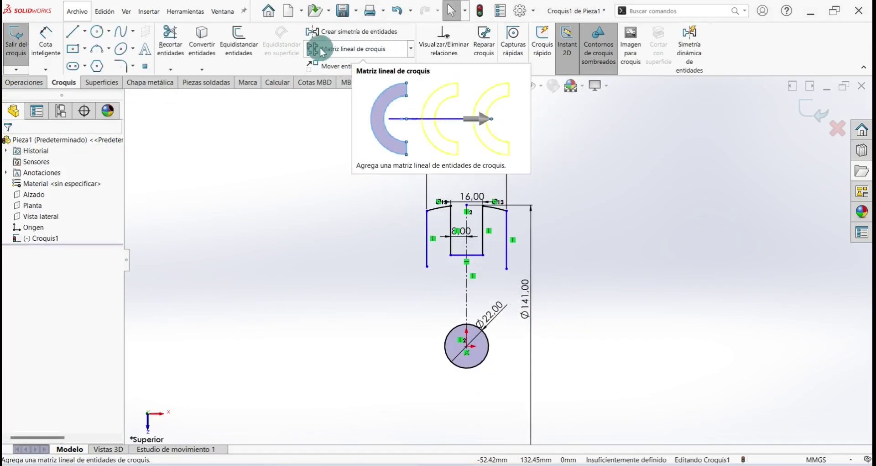
Start a circular sketch pattern centred on the central hole's centre
click(413, 51)
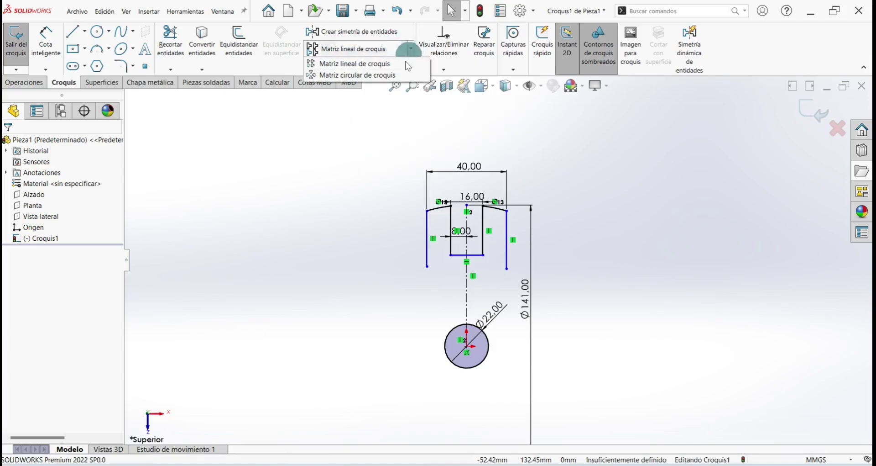
click(352, 75)
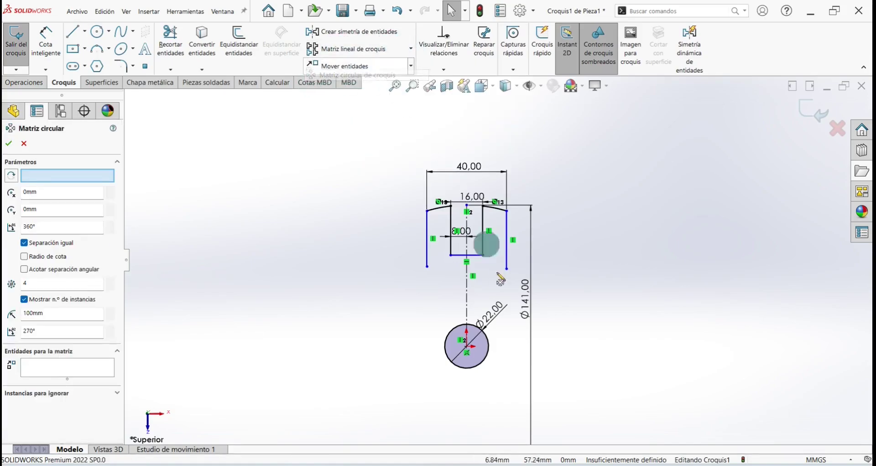
click(46, 176)
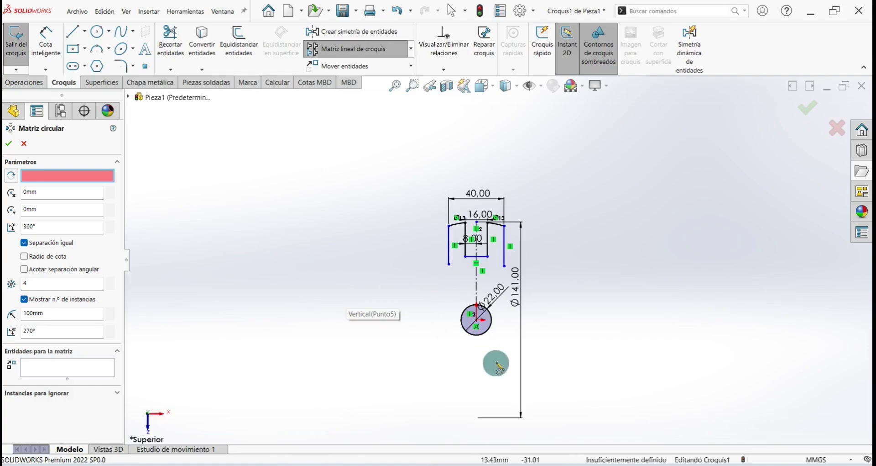
scroll(476, 322, down, 1)
click(479, 316)
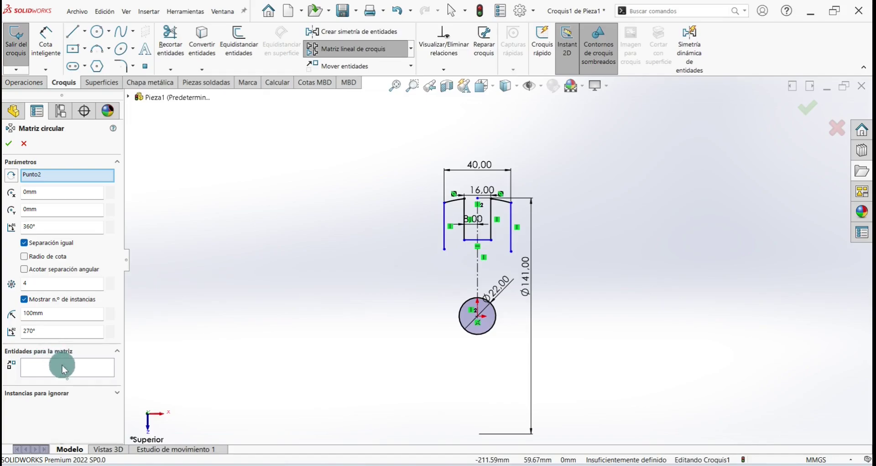
Pattern the arm's side lines, top arcs and notch lines into 3 instances over 360°
click(63, 366)
scroll(447, 232, down, 2)
click(446, 214)
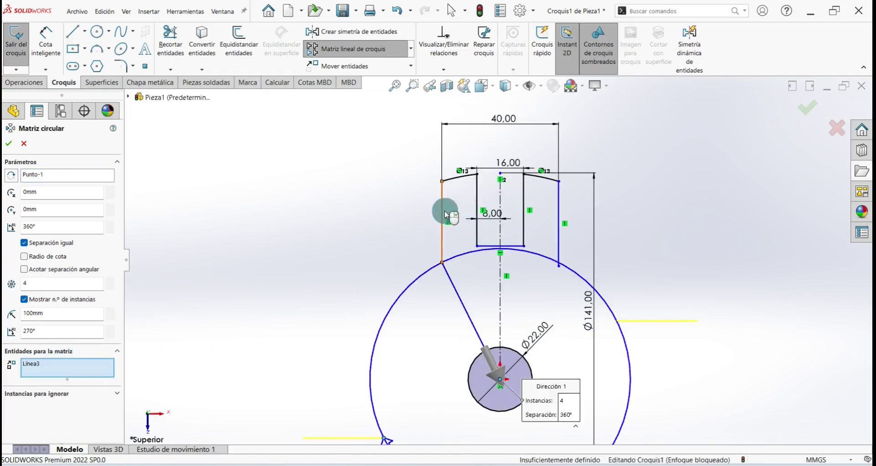
click(451, 179)
click(479, 211)
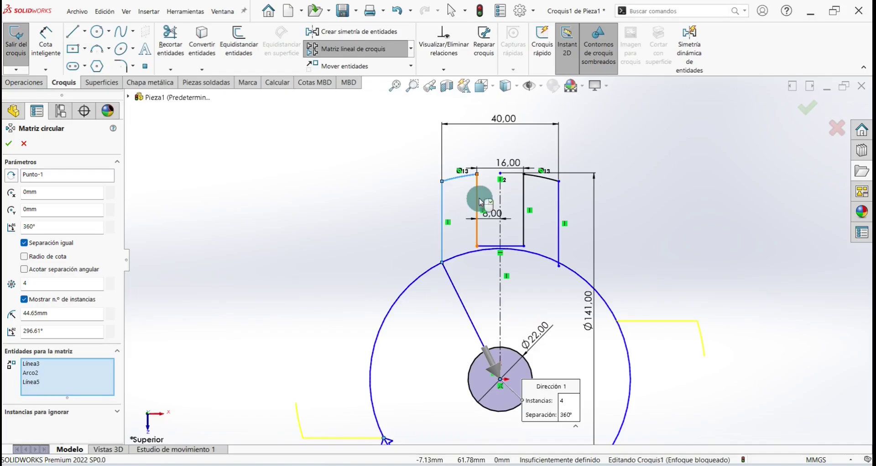
click(519, 238)
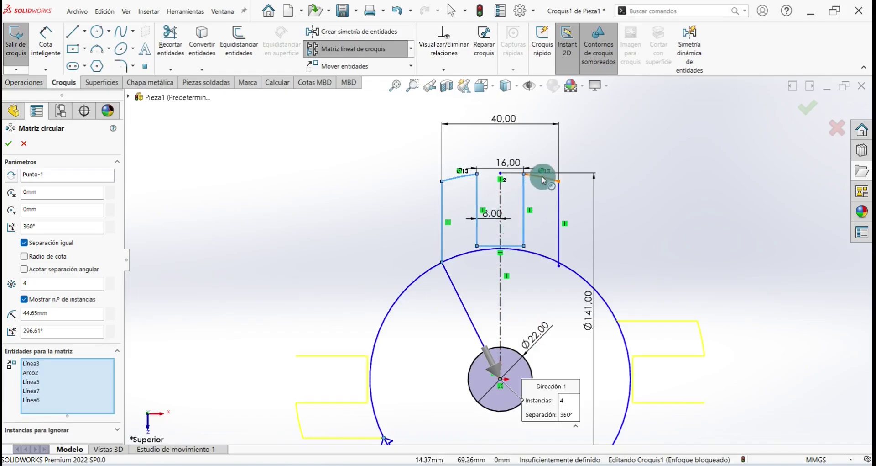
click(540, 177)
click(559, 191)
scroll(569, 260, up, 3)
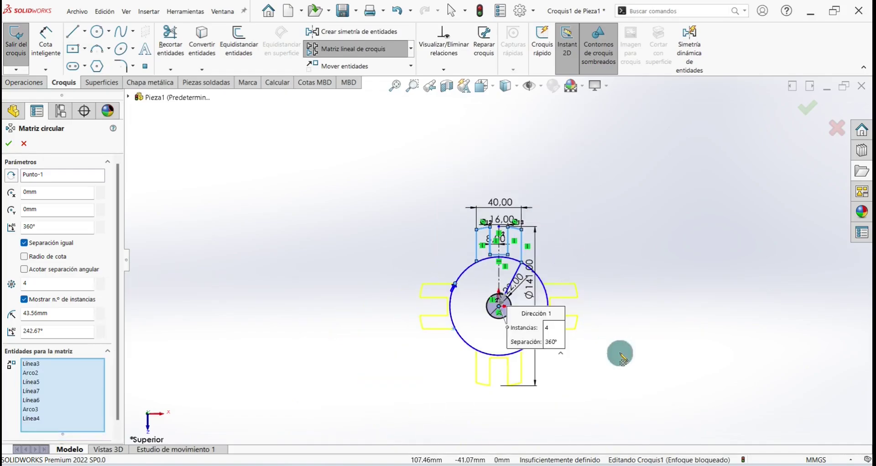
double_click(49, 281)
text(3)
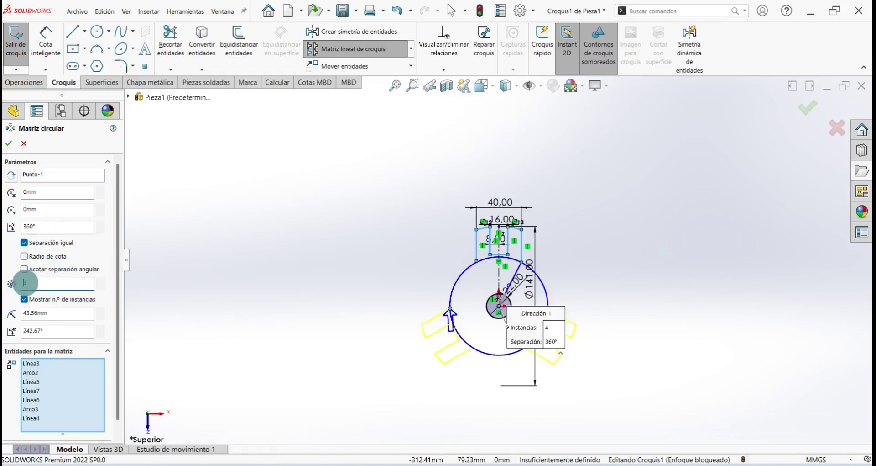
ctrl+middle_drag(523, 320, 502, 285)
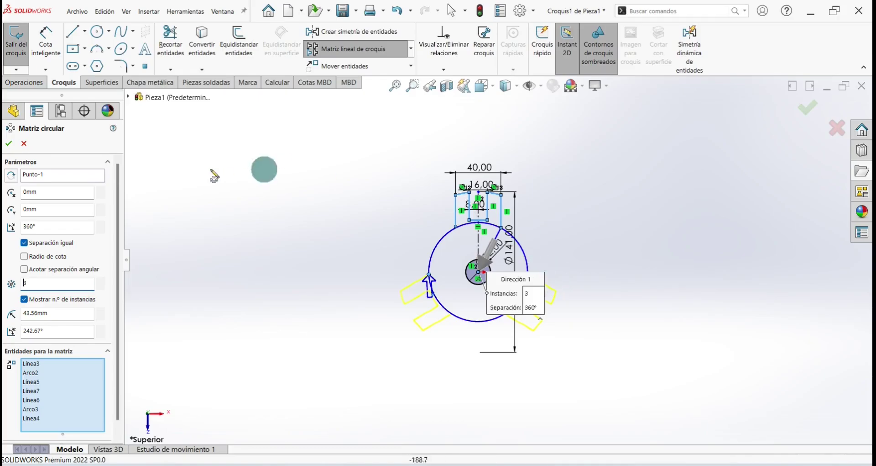
click(10, 147)
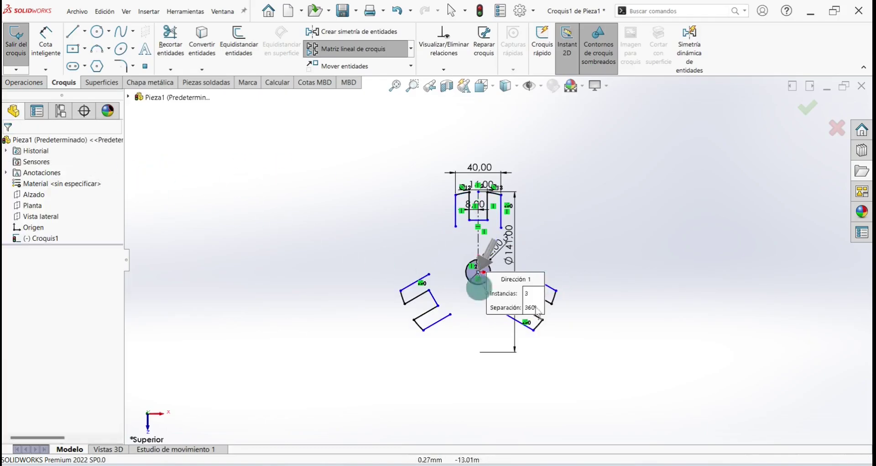
scroll(458, 201, down, 3)
scroll(452, 194, down, 2)
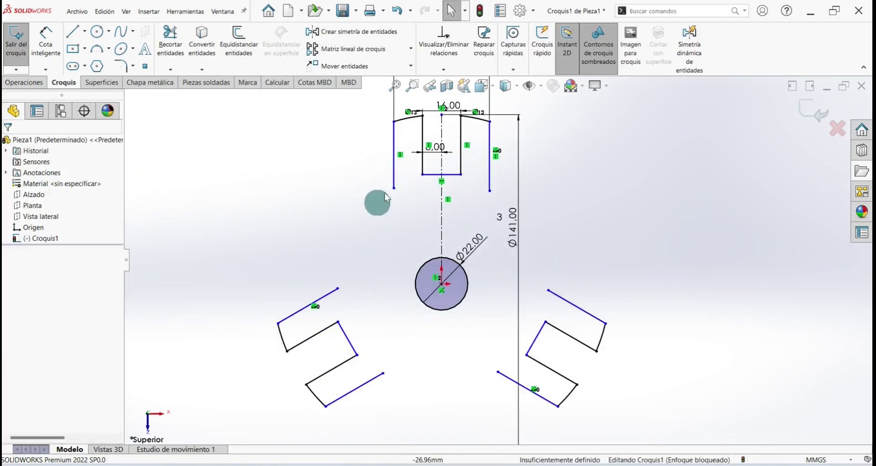
Extend the arm's left and right vertical sides down toward the central hole
drag(393, 189, 393, 261)
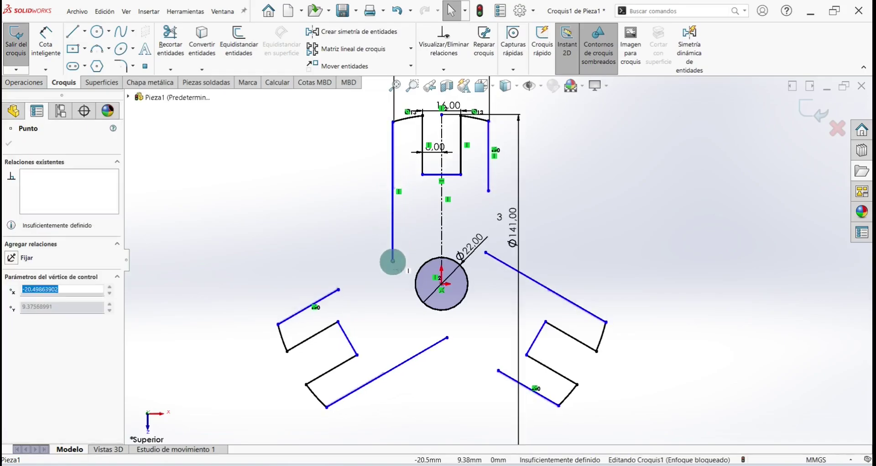
drag(489, 190, 486, 225)
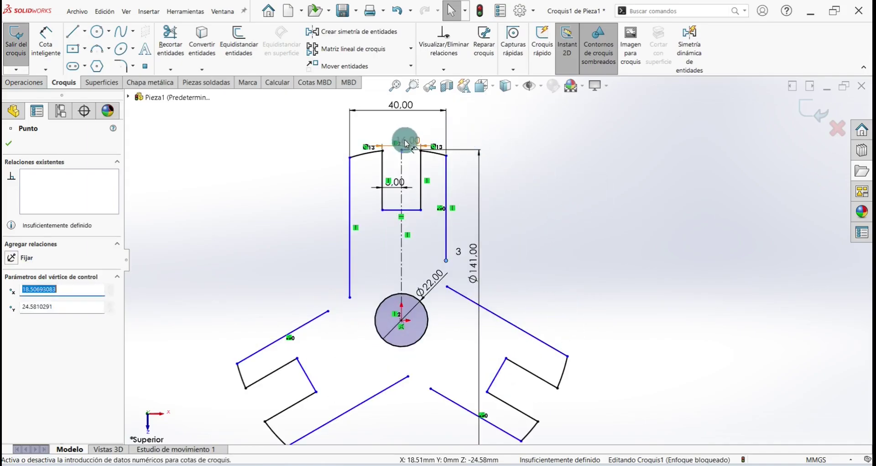
click(405, 132)
Dimension the notch's left wall 12 mm from the arm's left outer side with Cota inteligente
click(46, 41)
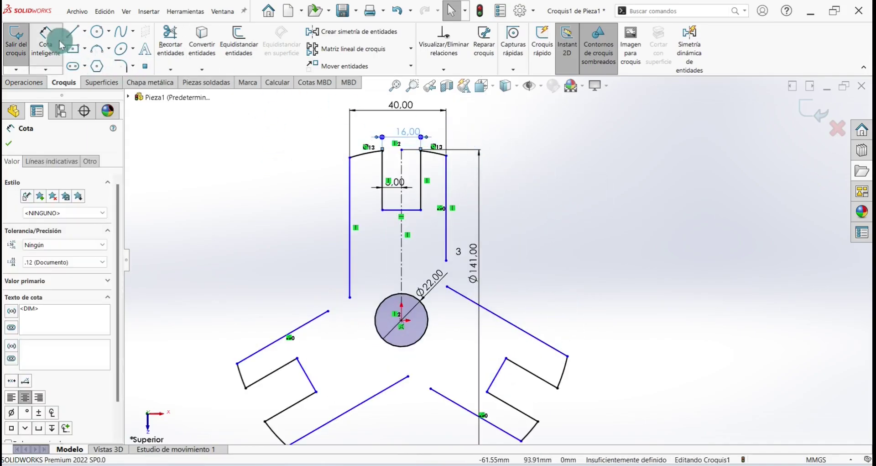
click(350, 188)
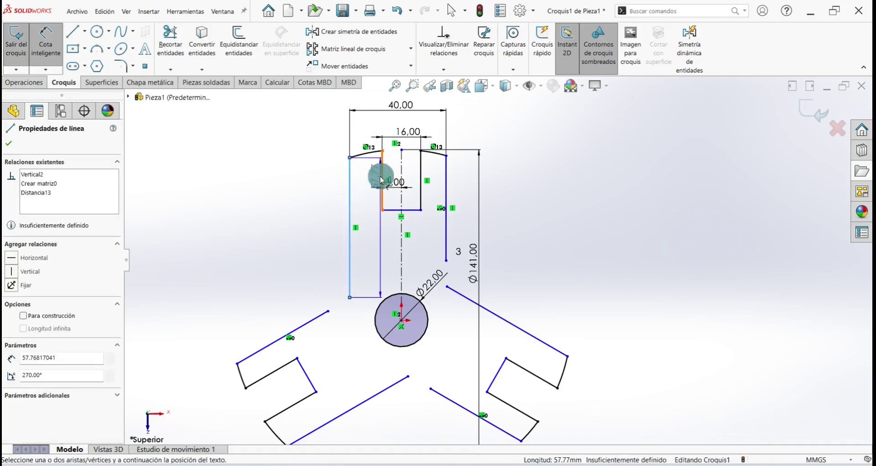
click(383, 182)
click(363, 175)
key(Return)
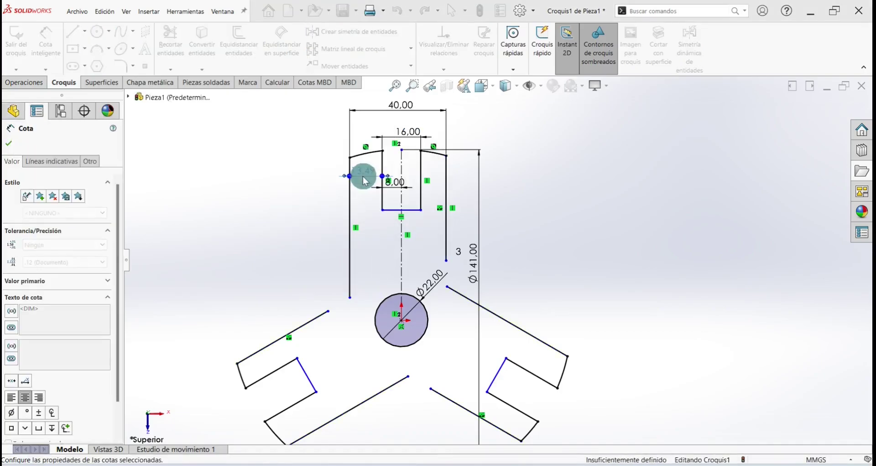
click(422, 172)
key(Escape)
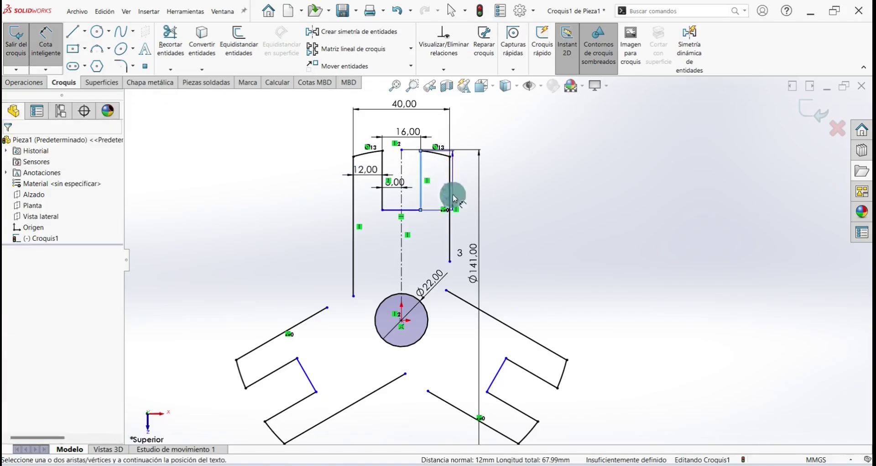
key(Escape)
scroll(493, 256, up, 3)
scroll(466, 278, down, 2)
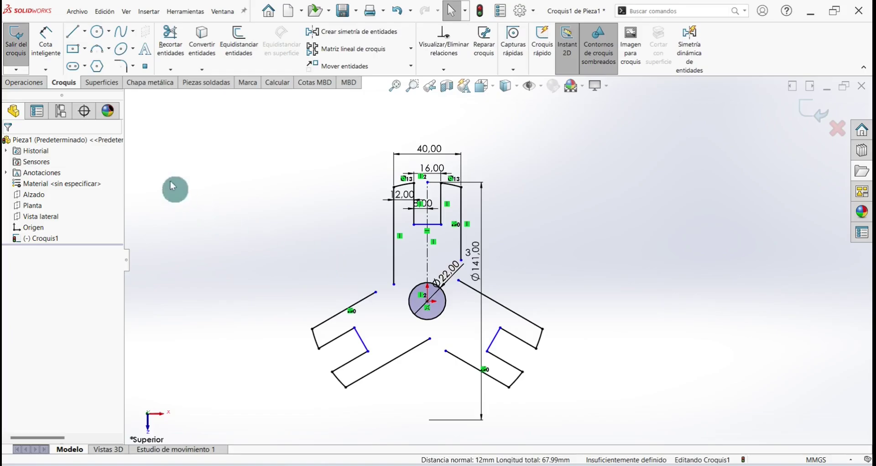
Fillet the top-left, bottom and right inner corners between the arms with 70 mm radius arcs
click(120, 68)
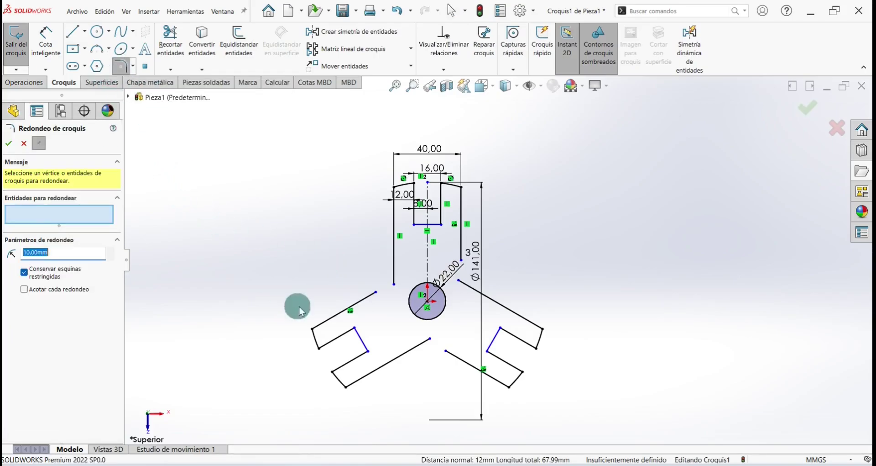
click(393, 252)
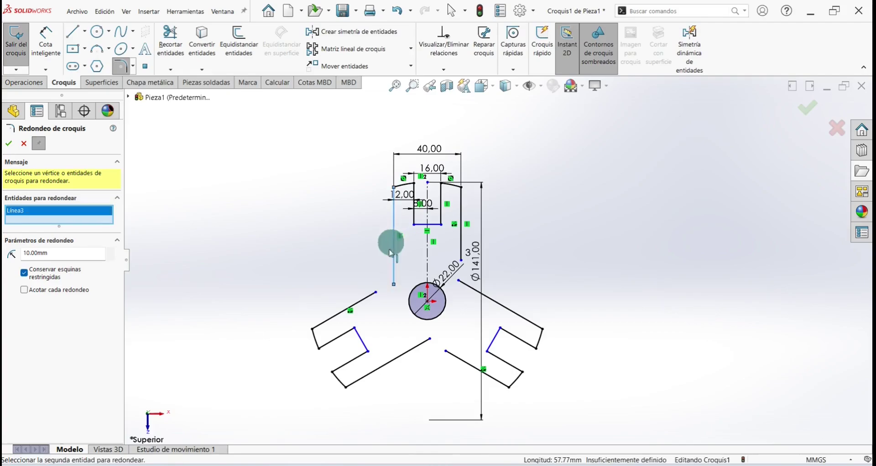
click(368, 301)
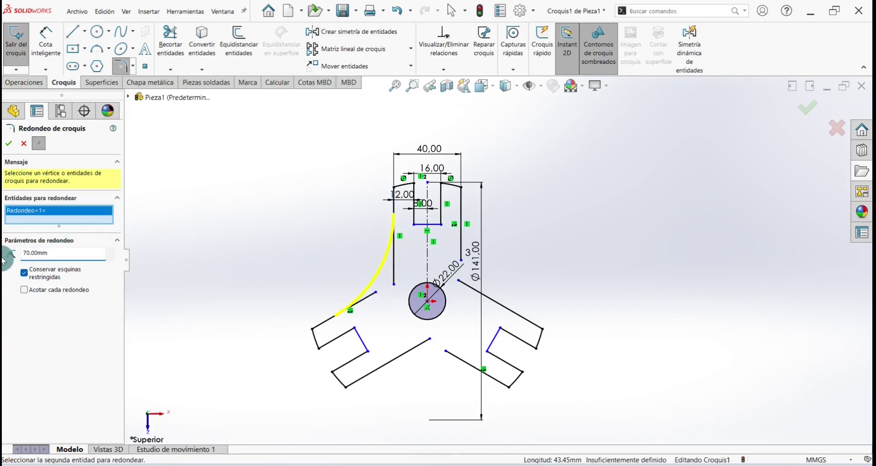
click(9, 144)
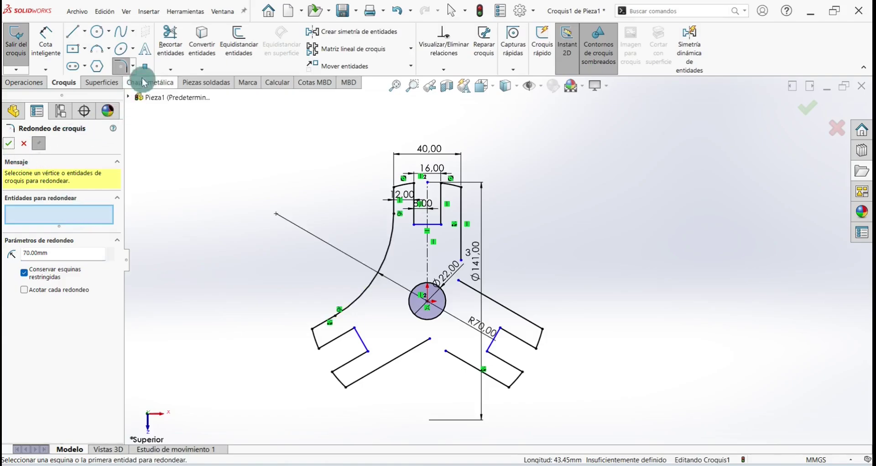
click(409, 352)
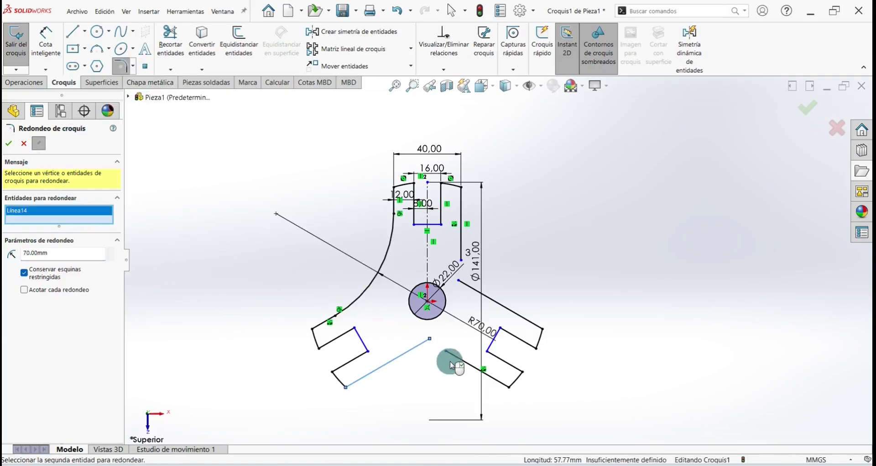
click(9, 144)
click(490, 292)
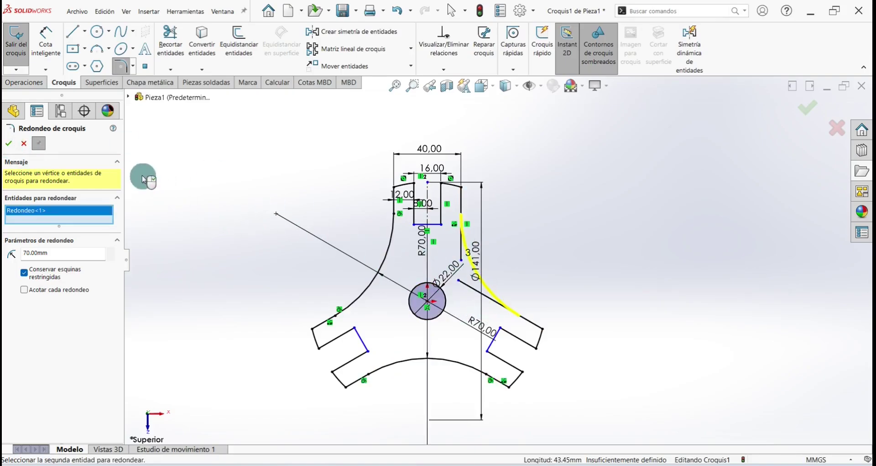
click(11, 146)
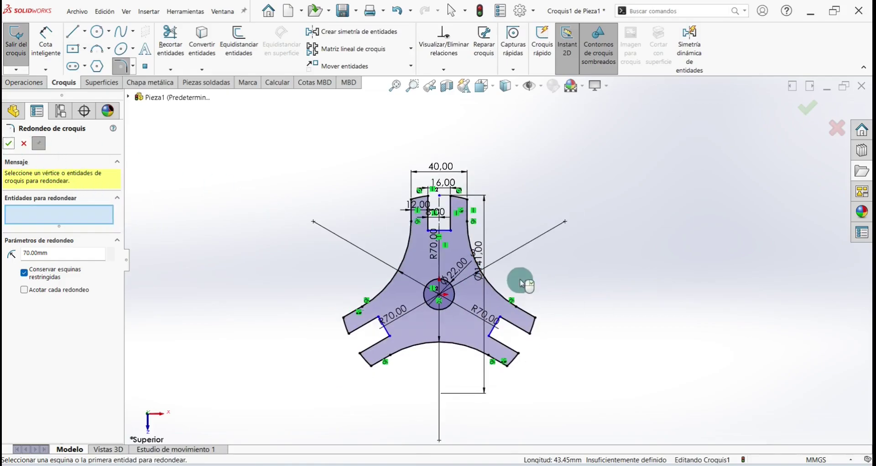
click(8, 146)
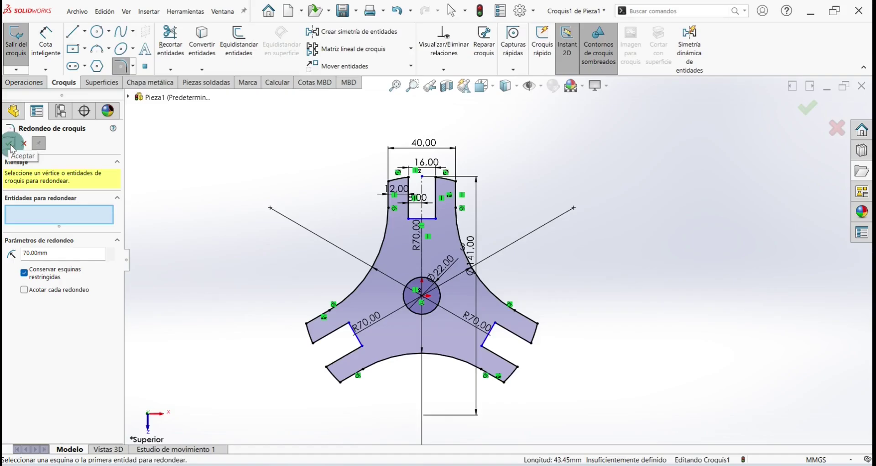
click(17, 45)
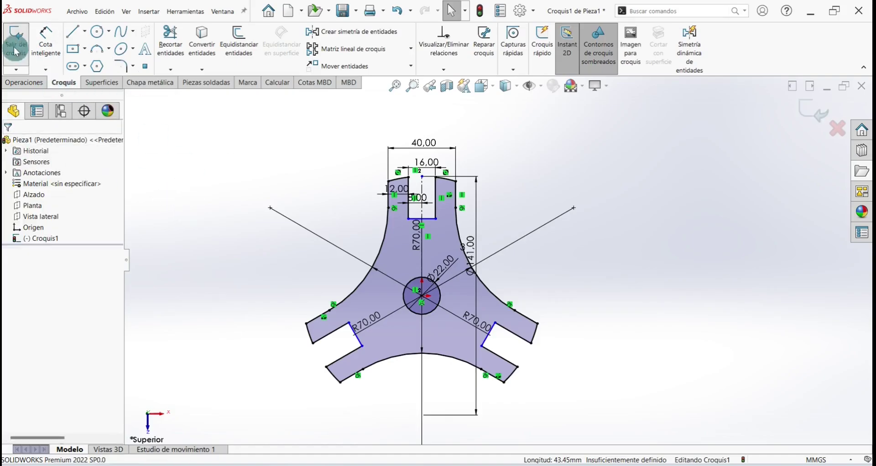
Extrude the three-armed sketch with Extruir saliente/base to a depth of 27 mm
click(190, 285)
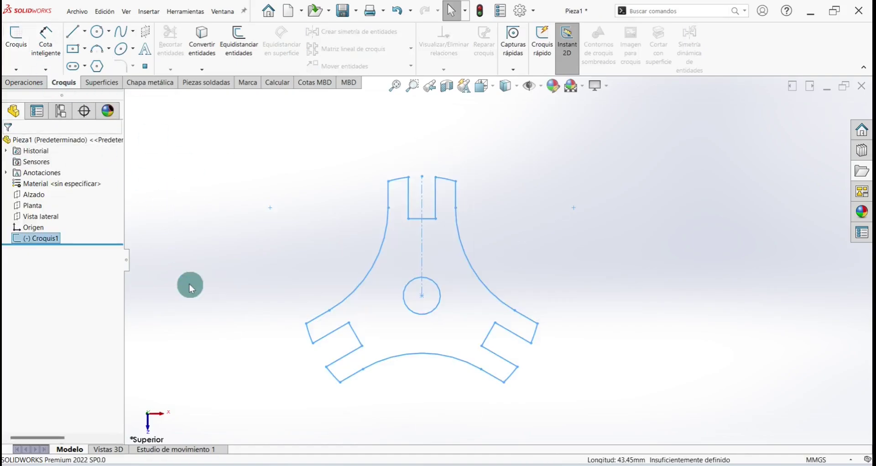
key(ctrl+7)
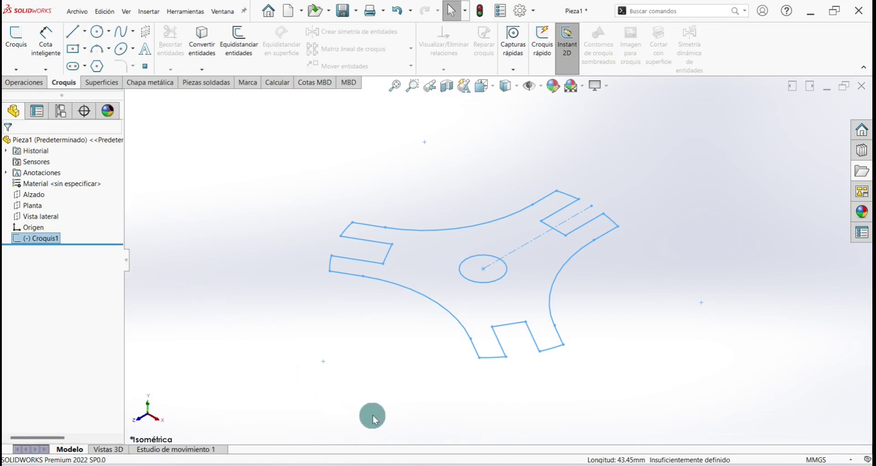
click(36, 83)
click(22, 43)
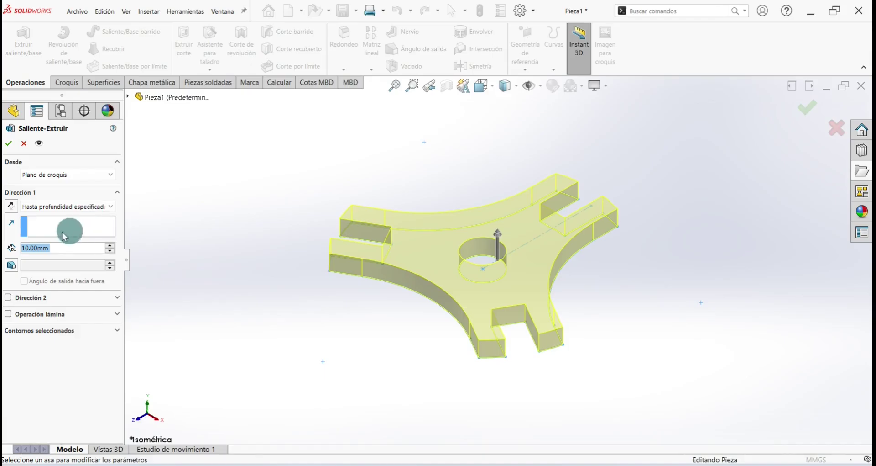
text(27)
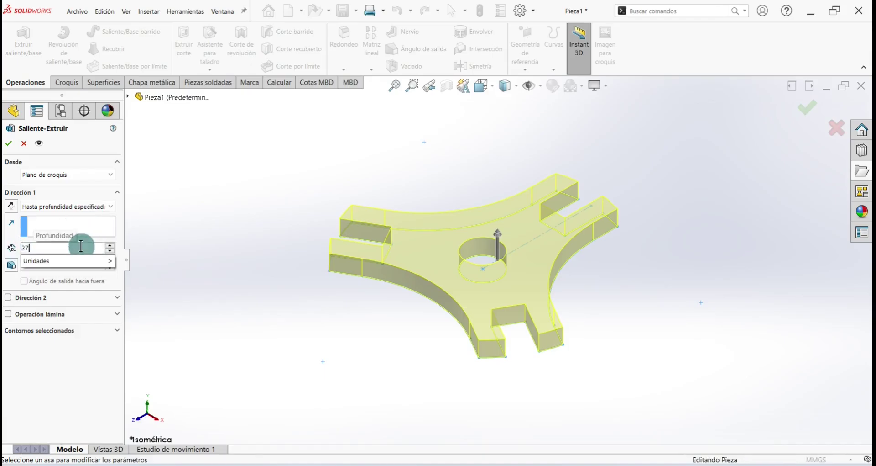
key(Return)
click(11, 145)
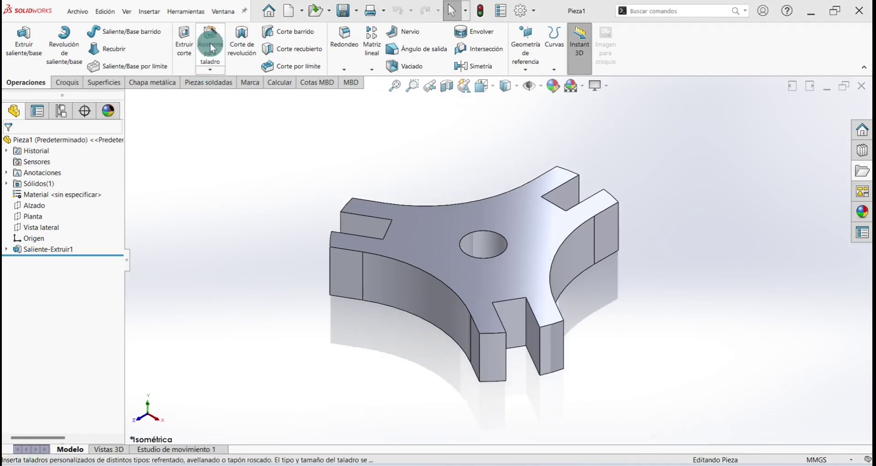
Start a Rosca thread on the central hole's edge, ending Hasta selección at the top face
click(205, 70)
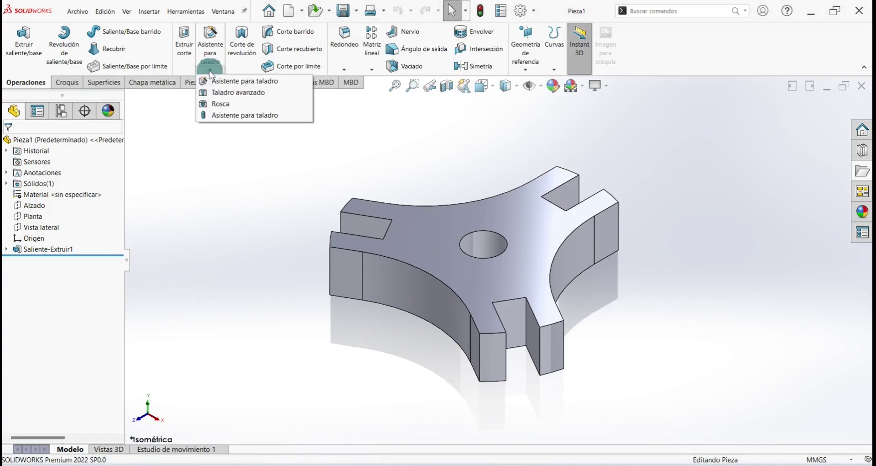
click(221, 106)
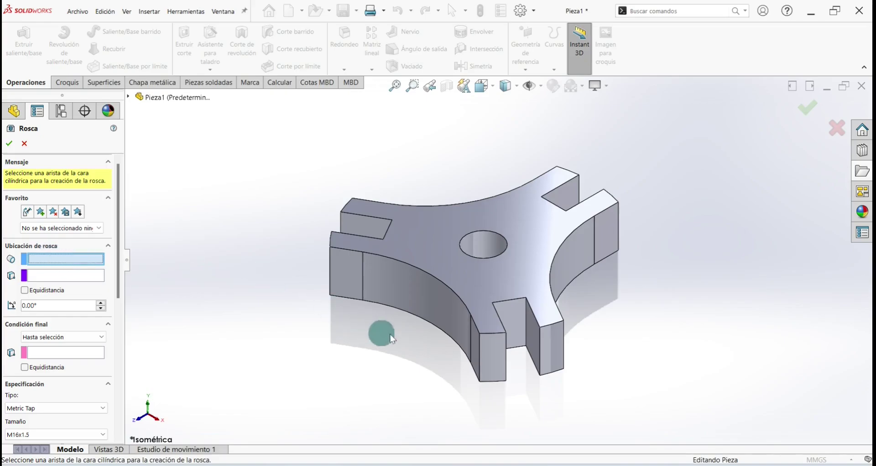
middle_drag(391, 338, 519, 294)
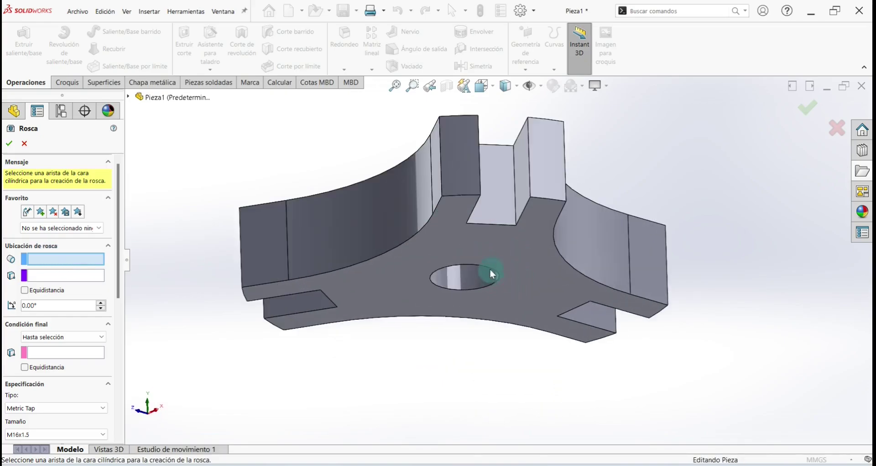
click(492, 273)
middle_drag(411, 162, 419, 259)
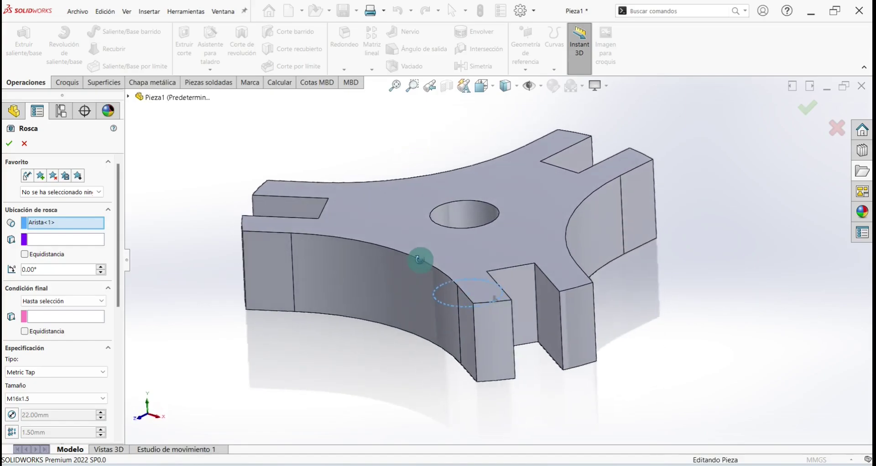
click(49, 302)
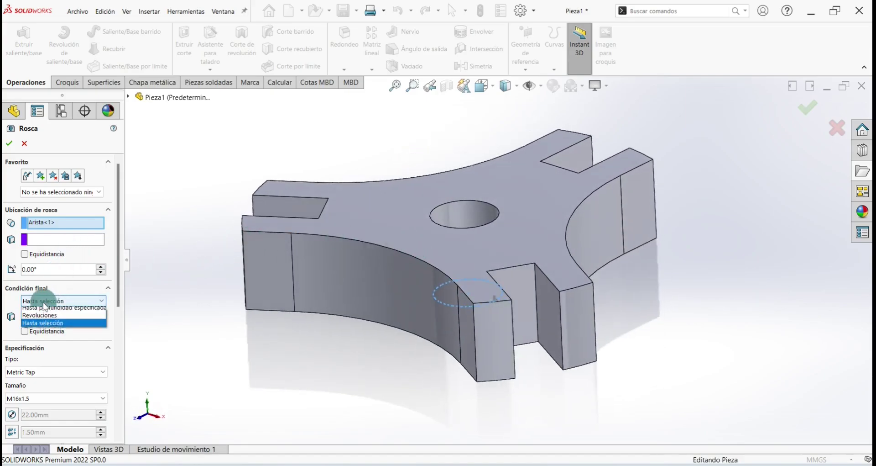
click(59, 327)
click(410, 219)
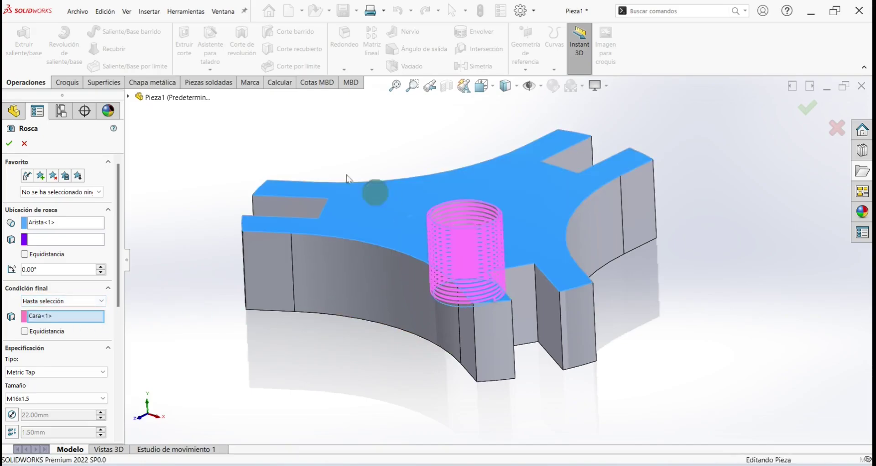
Set the thread size to M22x1.5 and accept the thread feature
drag(119, 227, 114, 281)
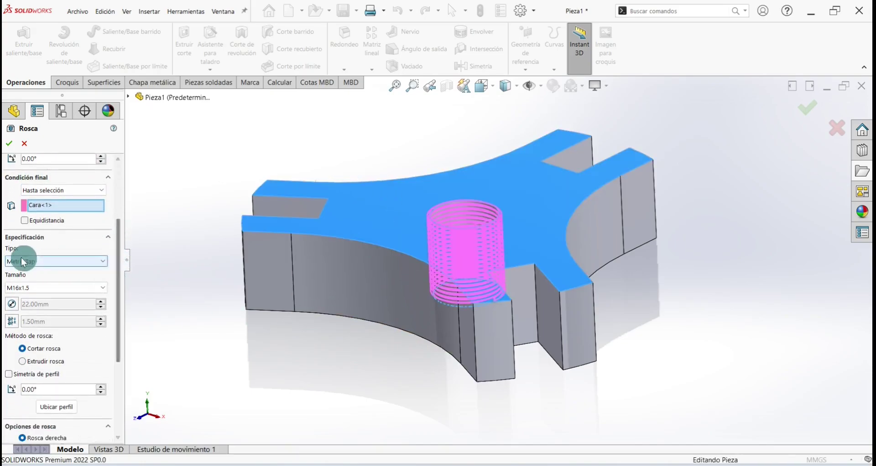
click(20, 288)
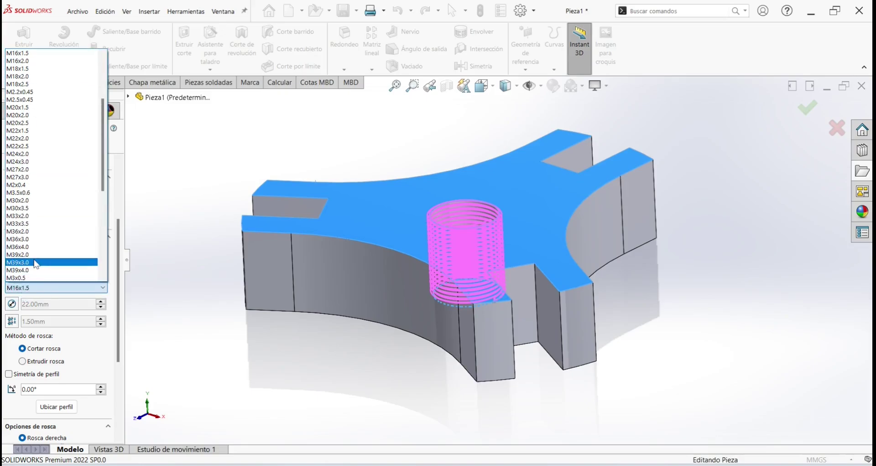
click(21, 131)
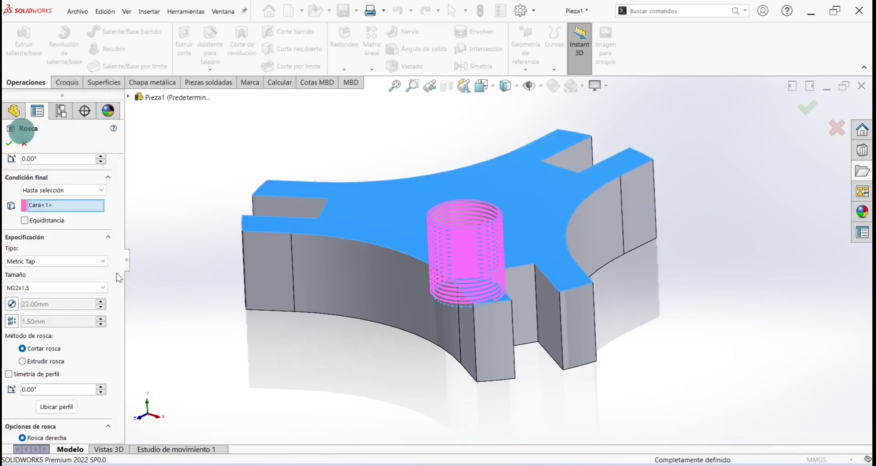
drag(117, 281, 116, 318)
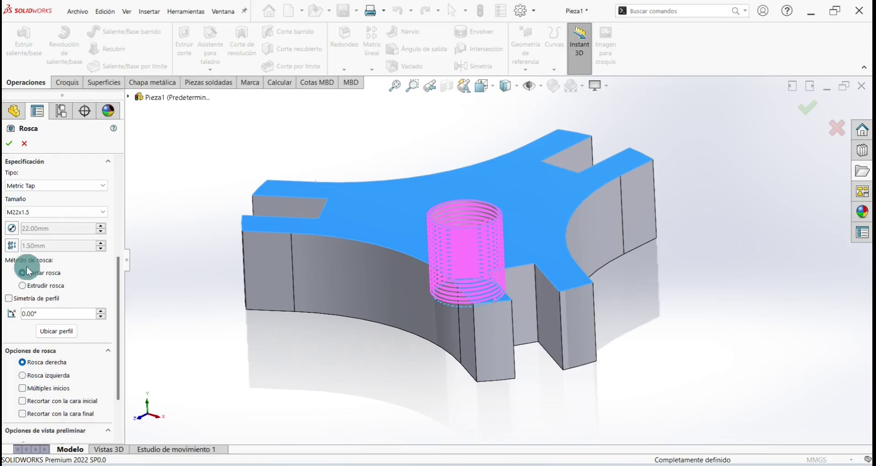
drag(114, 279, 122, 323)
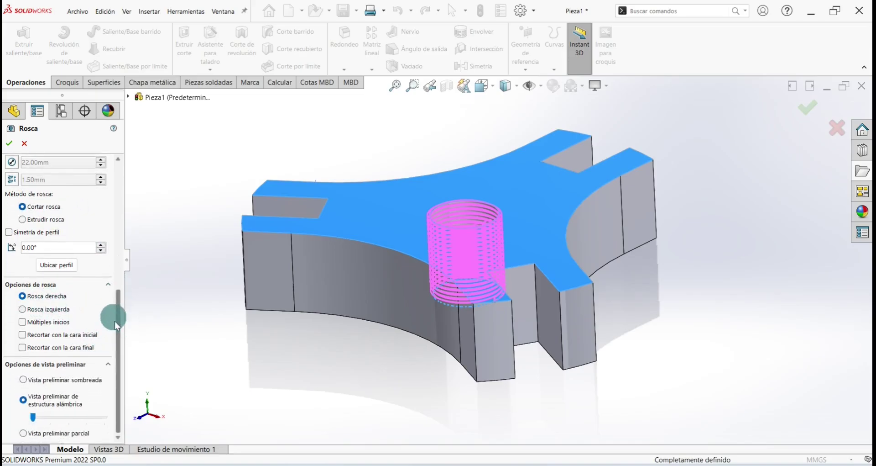
drag(114, 323, 117, 182)
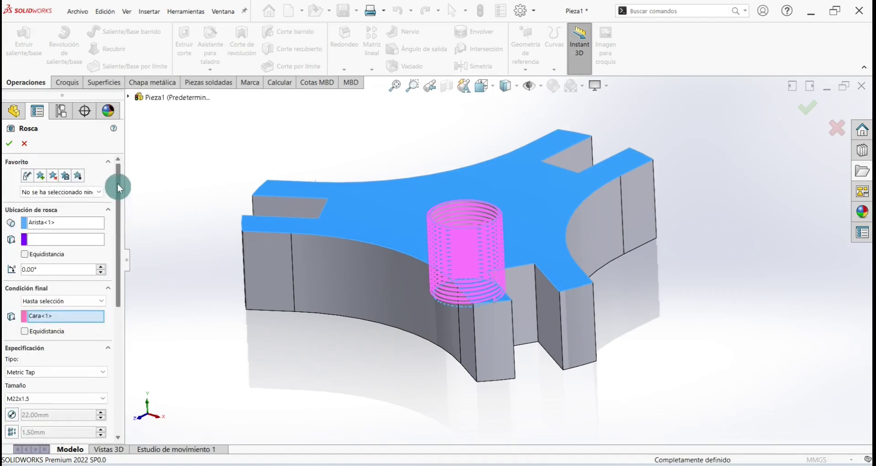
click(10, 148)
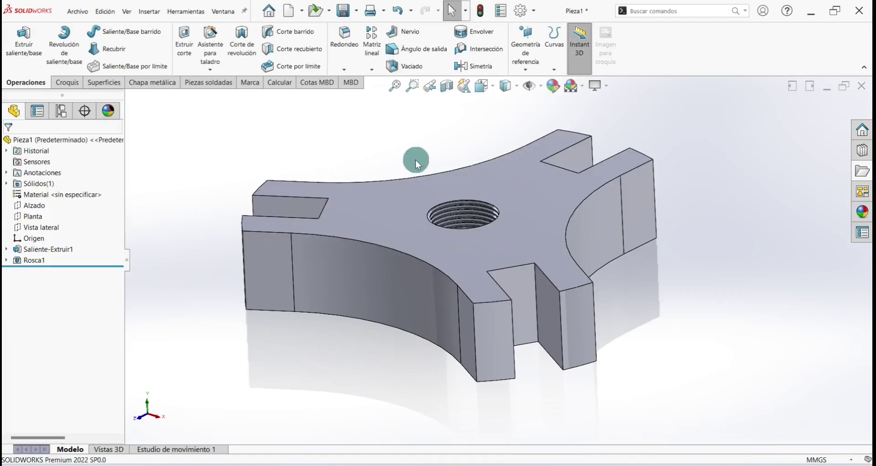
mouse_move(416, 160)
middle_down()
mouse_move(439, 168)
mouse_move(452, 301)
mouse_move(481, 358)
mouse_move(502, 356)
mouse_move(451, 211)
mouse_move(453, 297)
mouse_move(494, 141)
mouse_move(442, 286)
mouse_move(388, 212)
mouse_move(503, 127)
mouse_move(504, 108)
mouse_move(513, 121)
mouse_move(482, 167)
middle_up()
scroll(482, 167, down, 5)
click(516, 179)
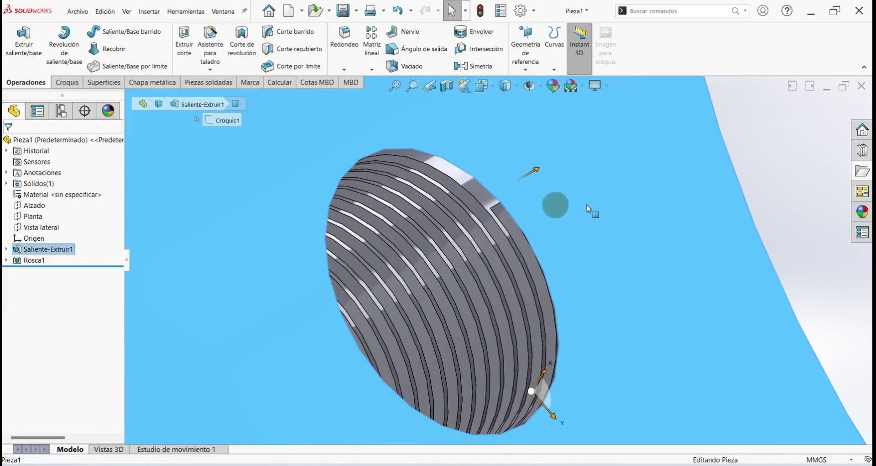
click(752, 162)
scroll(500, 206, down, 3)
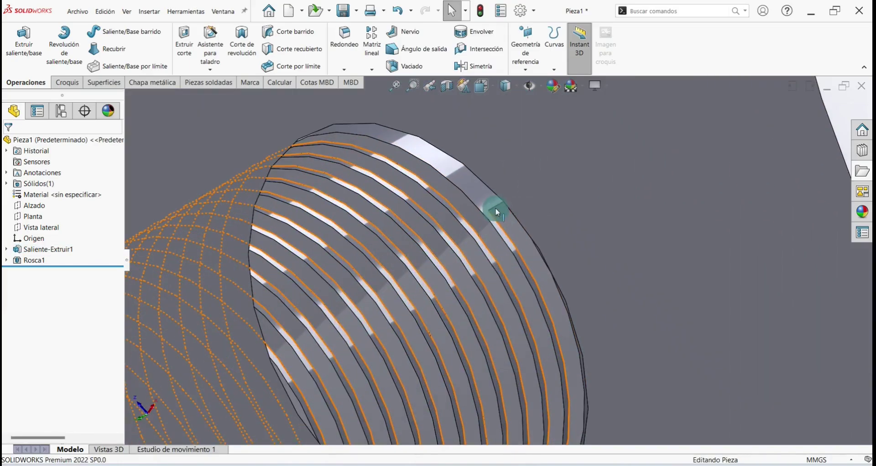
scroll(508, 217, up, 2)
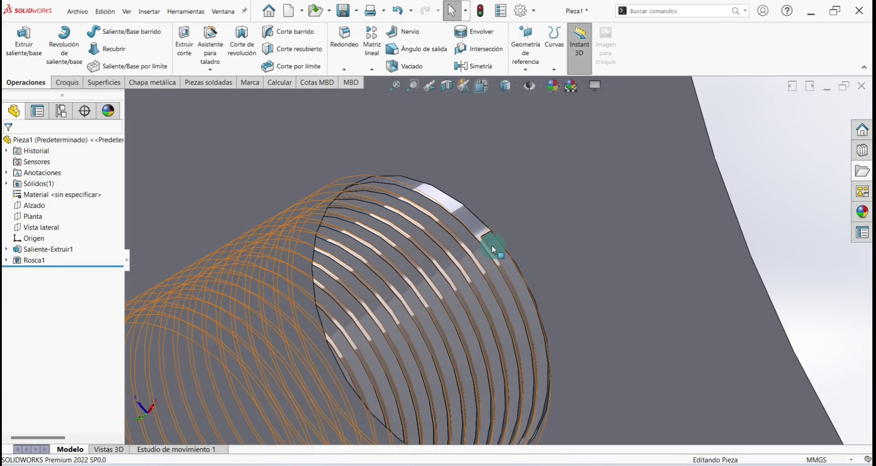
scroll(503, 263, up, 2)
scroll(525, 254, up, 1)
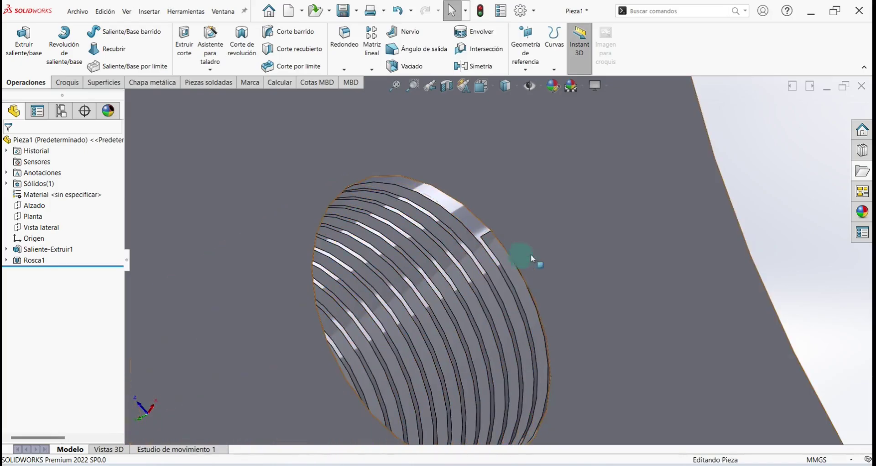
scroll(570, 255, up, 1)
scroll(481, 336, down, 2)
scroll(510, 276, down, 1)
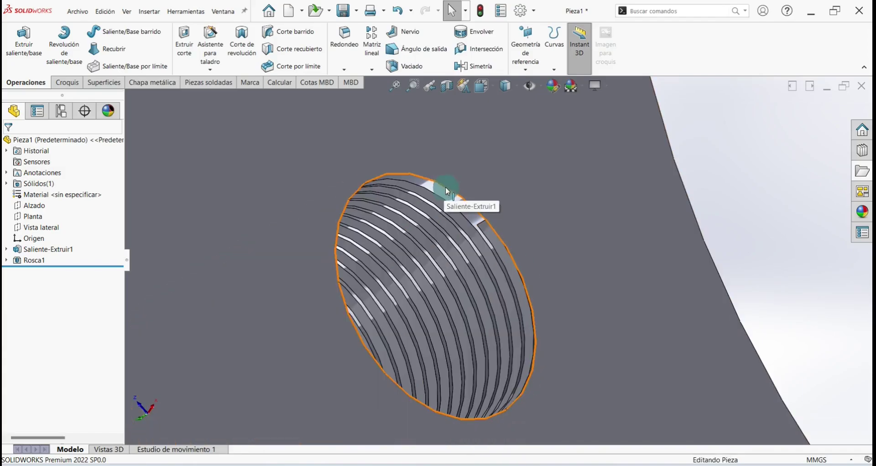
mouse_move(445, 185)
middle_down()
mouse_move(449, 239)
mouse_move(400, 197)
middle_up()
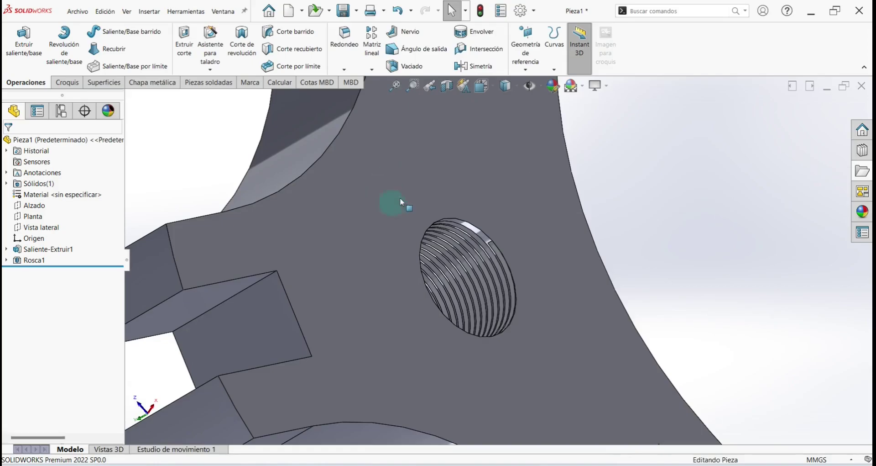
Sketch a circle centred at the origin on the front face, larger than the whole part
click(385, 178)
click(425, 152)
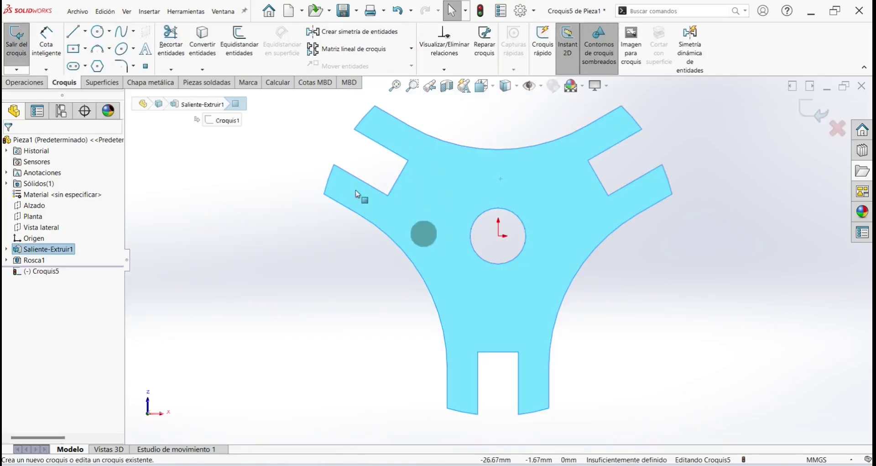
click(99, 32)
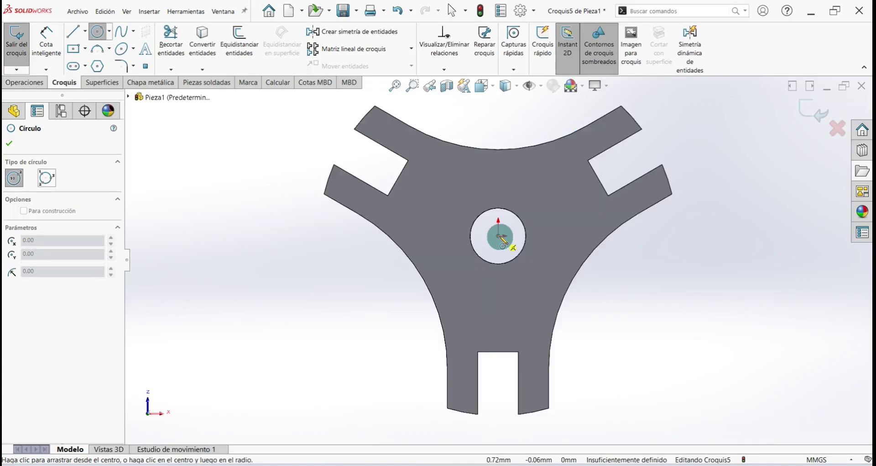
scroll(502, 239, up, 3)
click(500, 245)
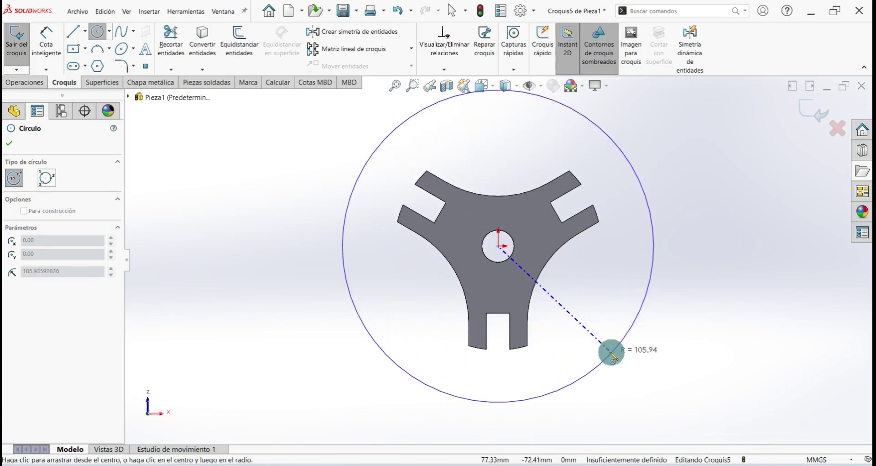
click(598, 342)
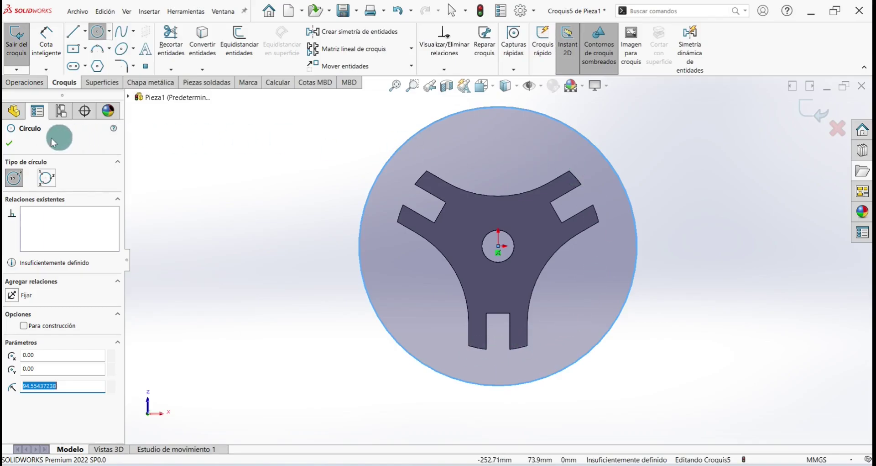
click(10, 144)
click(16, 41)
Extrude-cut the large circle sketch 2 mm deep into the plate
mouse_move(278, 130)
middle_down()
mouse_move(283, 175)
mouse_move(319, 225)
mouse_move(310, 216)
middle_up()
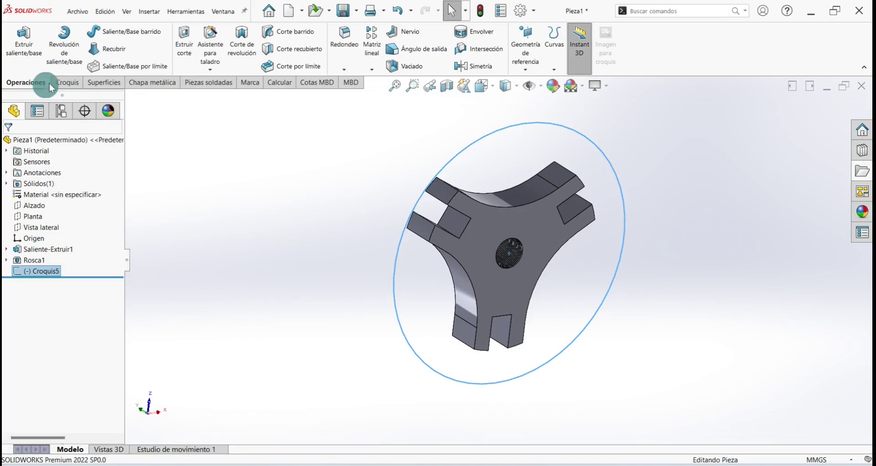
click(184, 52)
click(75, 248)
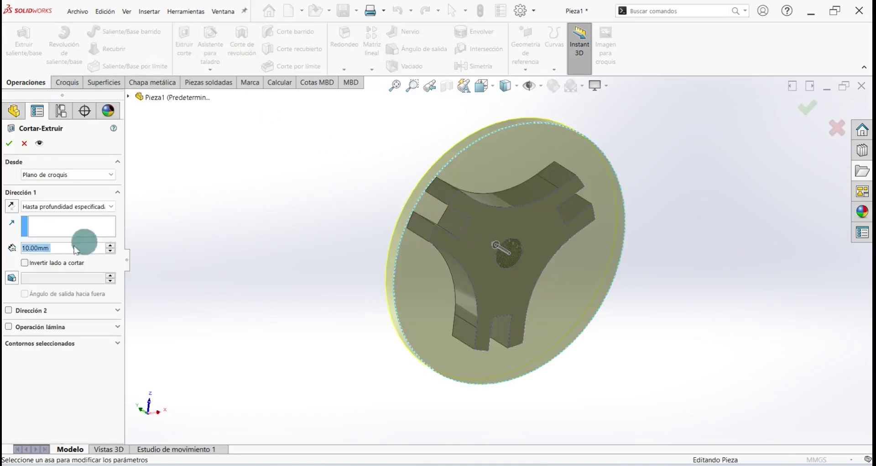
text(2)
key(Return)
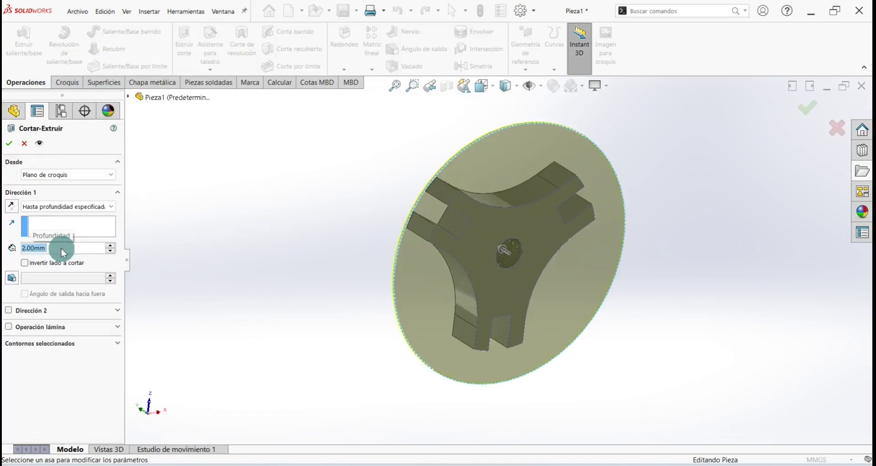
click(10, 146)
Inspect the thread inside the hole, return to isometric, and select an arm notch's inner face
scroll(524, 263, down, 5)
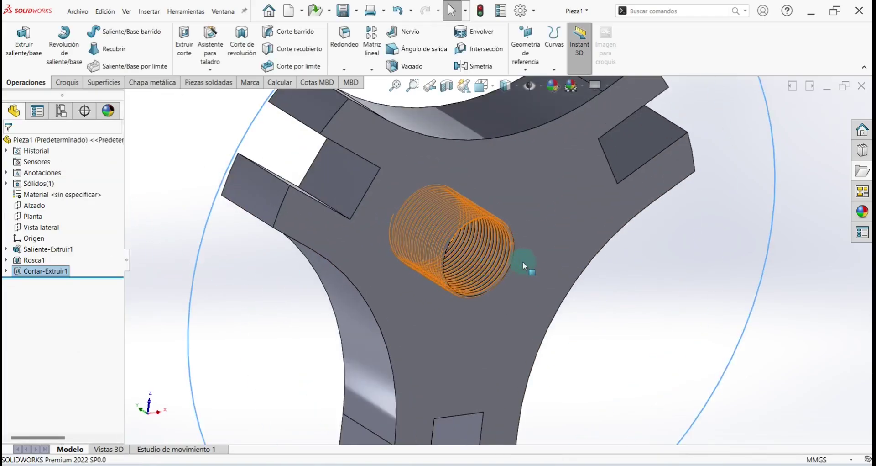
scroll(699, 320, down, 3)
mouse_move(551, 315)
middle_down()
mouse_move(504, 289)
mouse_move(467, 319)
mouse_move(446, 186)
mouse_move(391, 220)
mouse_move(401, 195)
mouse_move(356, 125)
mouse_move(358, 152)
middle_up()
scroll(442, 185, down, 2)
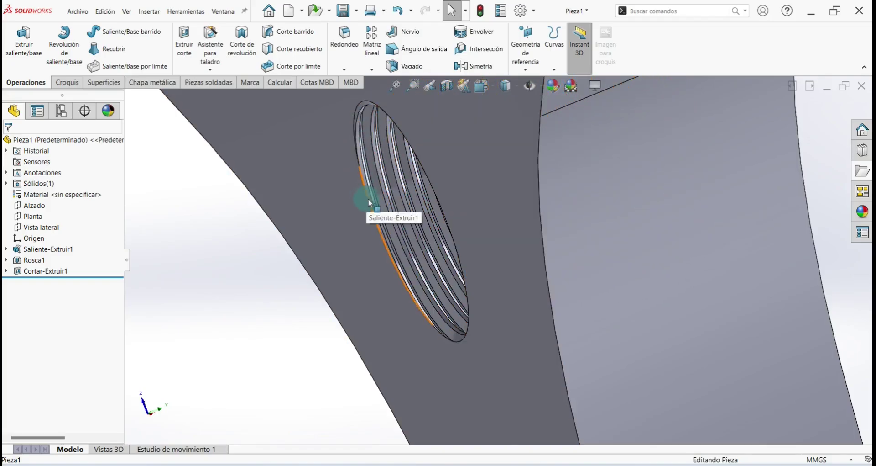
mouse_move(370, 202)
middle_down()
mouse_move(393, 113)
mouse_move(356, 161)
mouse_move(411, 250)
mouse_move(476, 324)
mouse_move(561, 317)
mouse_move(538, 268)
mouse_move(546, 262)
mouse_move(541, 171)
middle_up()
scroll(541, 223, up, 5)
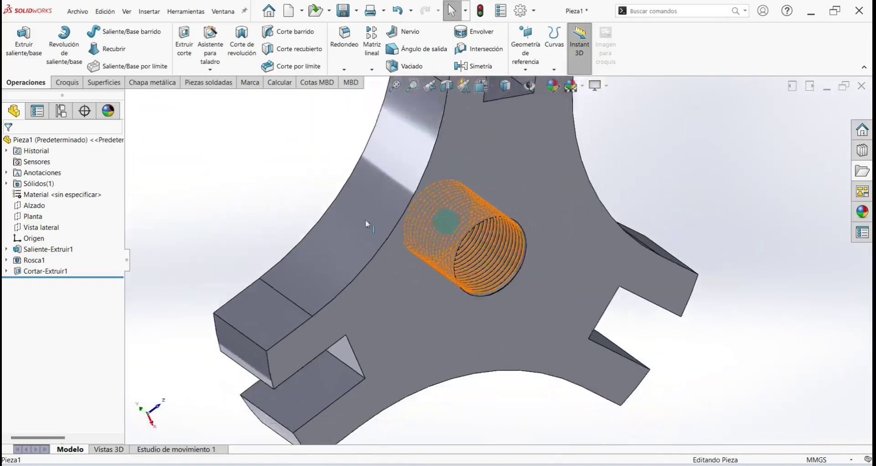
key(ctrl+7)
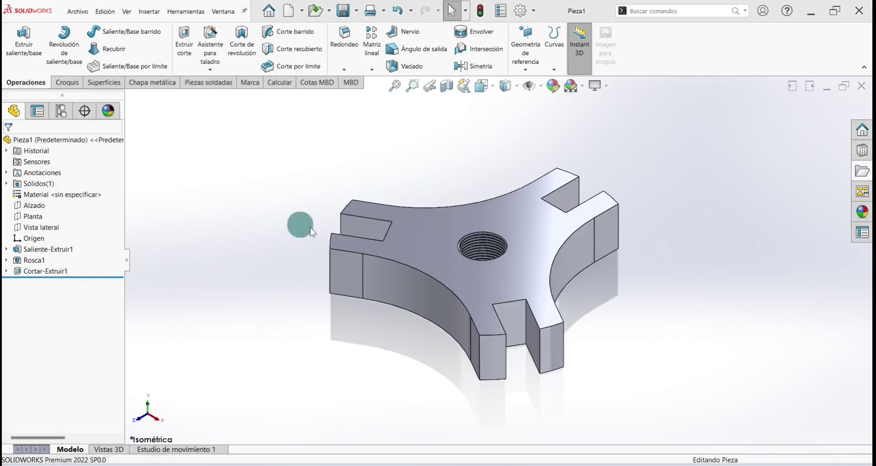
middle_drag(299, 221, 381, 270)
scroll(381, 269, down, 3)
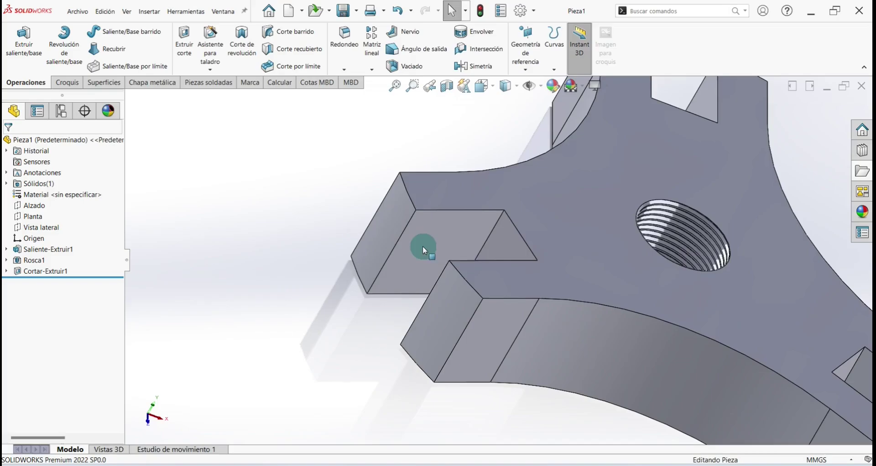
click(423, 246)
Draw a circle near the left end of the notch face in a new sketch
click(464, 219)
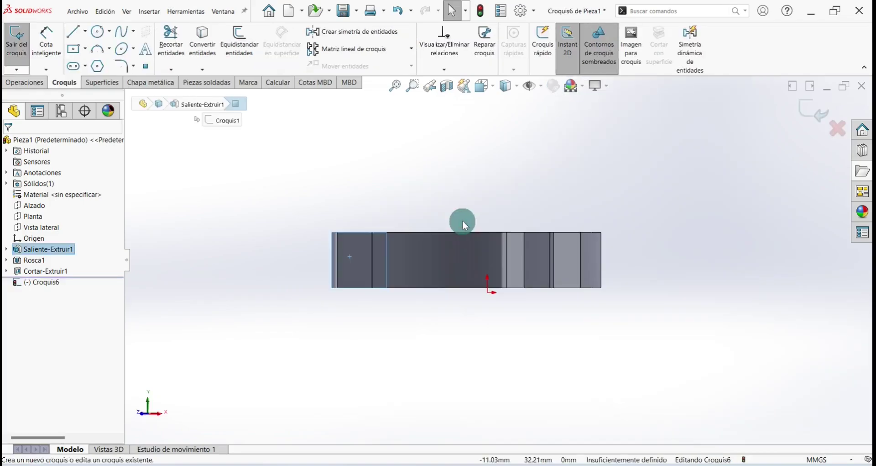
click(98, 31)
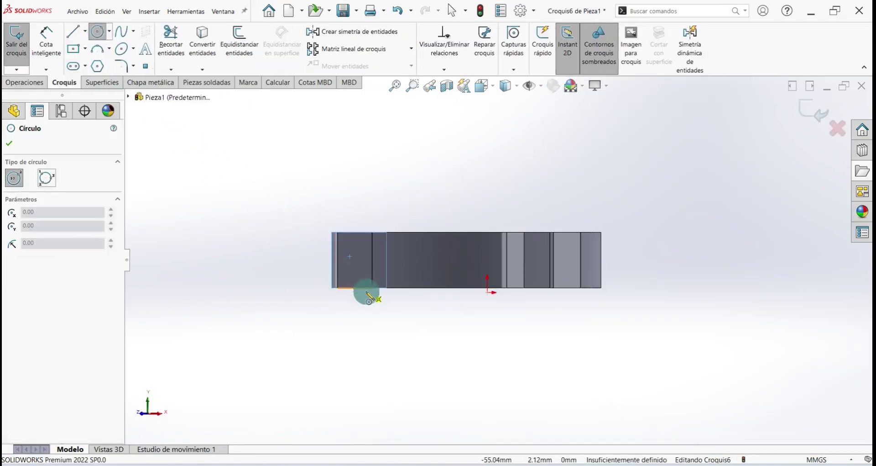
scroll(319, 186, down, 5)
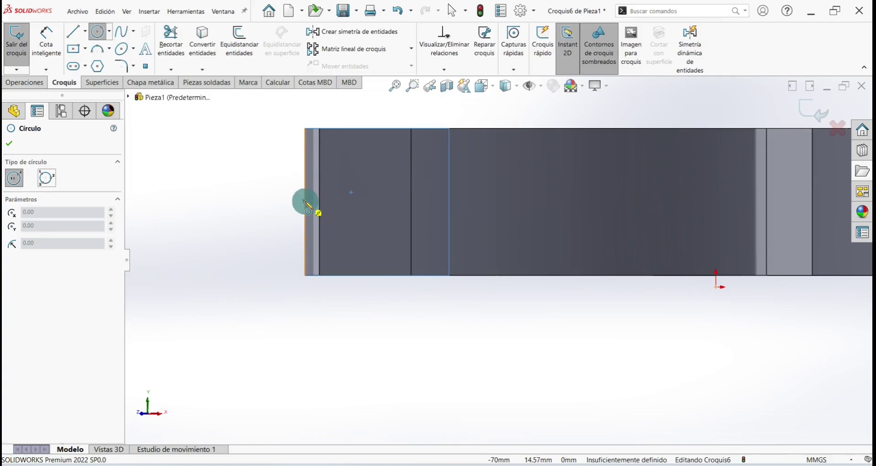
click(368, 202)
click(381, 231)
right_click(254, 176)
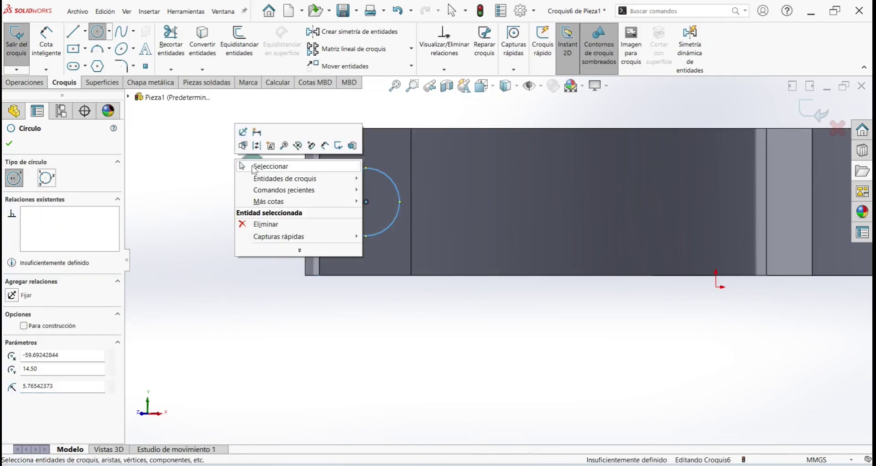
click(255, 166)
Dimension the circle's centre 12.5 mm from the part's left edge
key(d)
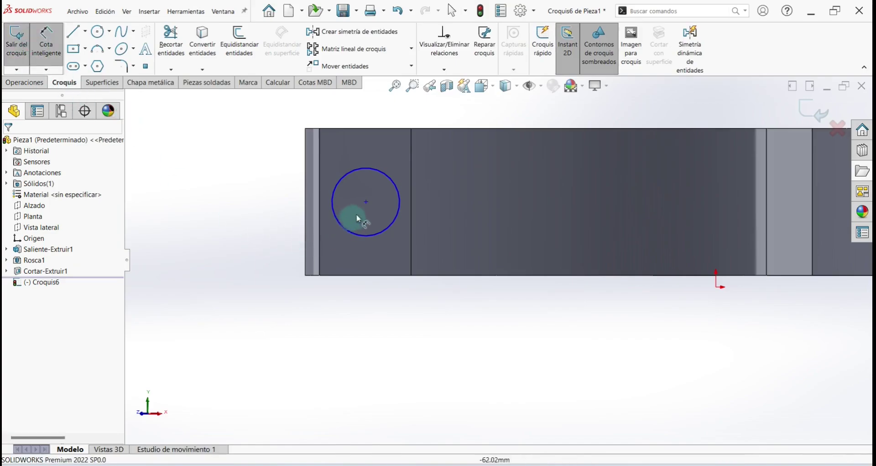
click(366, 201)
click(306, 199)
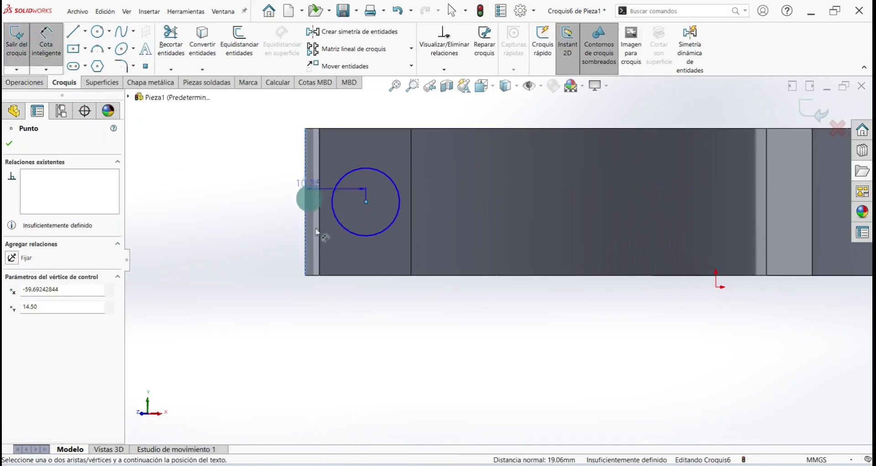
click(327, 116)
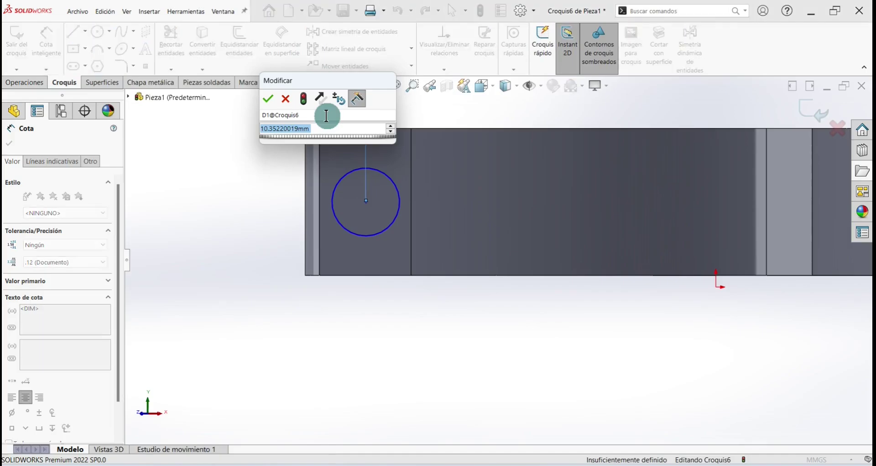
text(12)
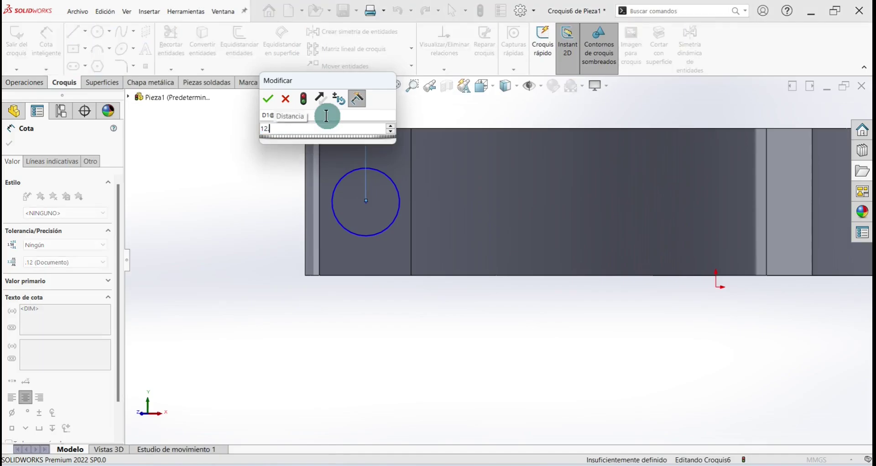
text(.5)
key(Return)
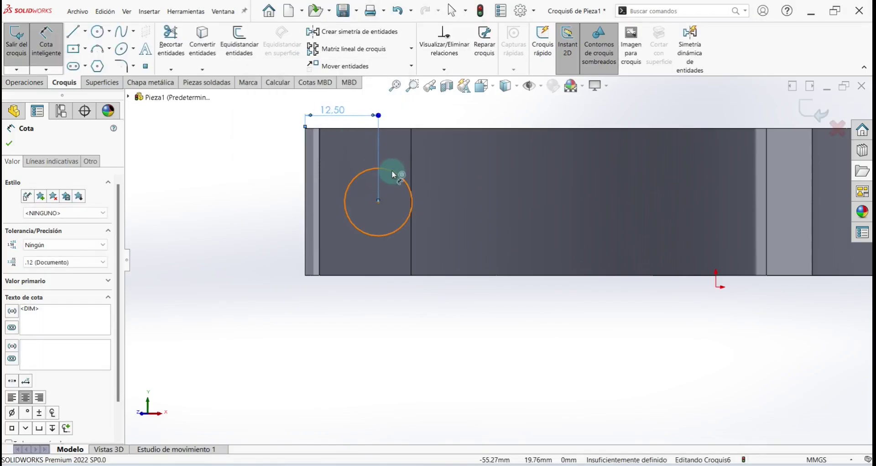
Give the circle a 12 mm diameter and exit the sketch
click(394, 175)
click(439, 161)
text(12)
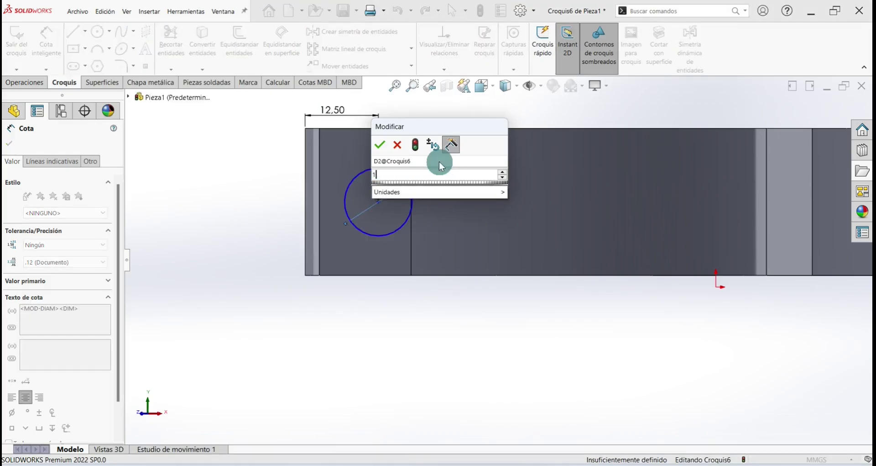
key(Return)
scroll(470, 188, up, 2)
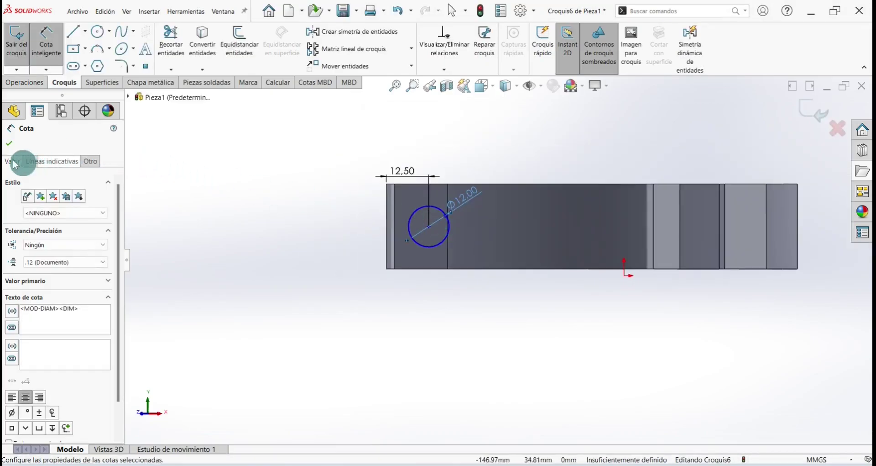
click(9, 143)
click(15, 41)
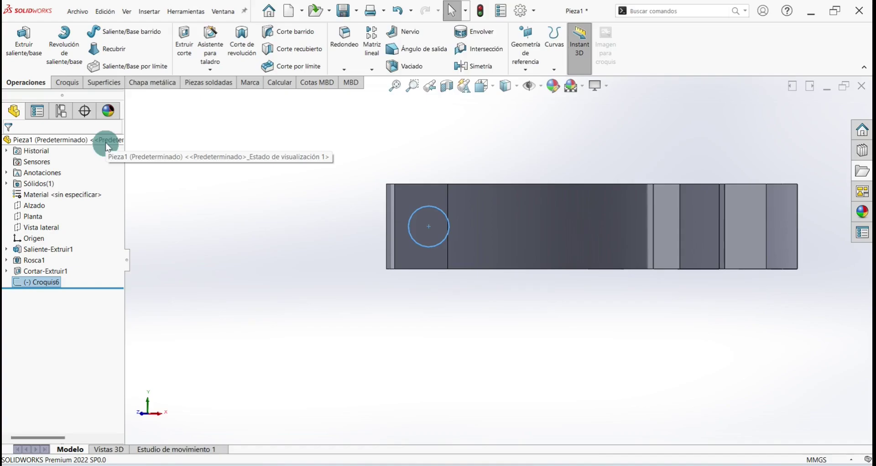
Cut the Ø12 circle through the arm with Plano medio, 149 mm total depth
key(ctrl+7)
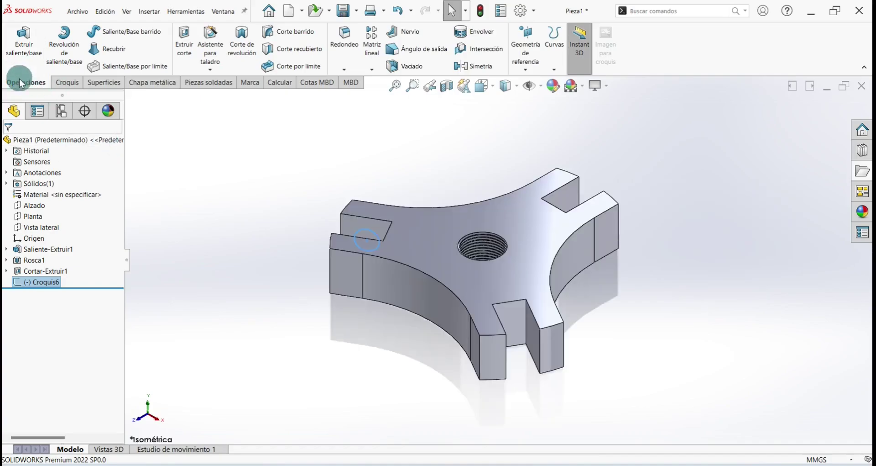
click(184, 36)
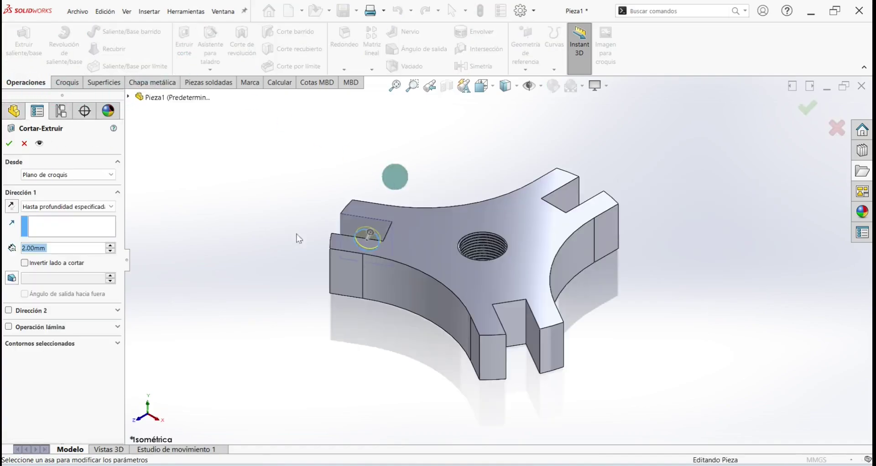
click(69, 206)
click(68, 277)
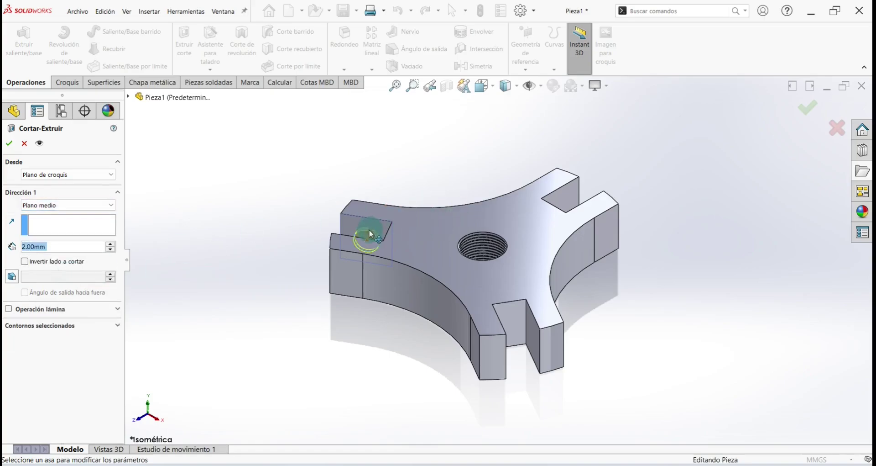
drag(372, 237, 410, 144)
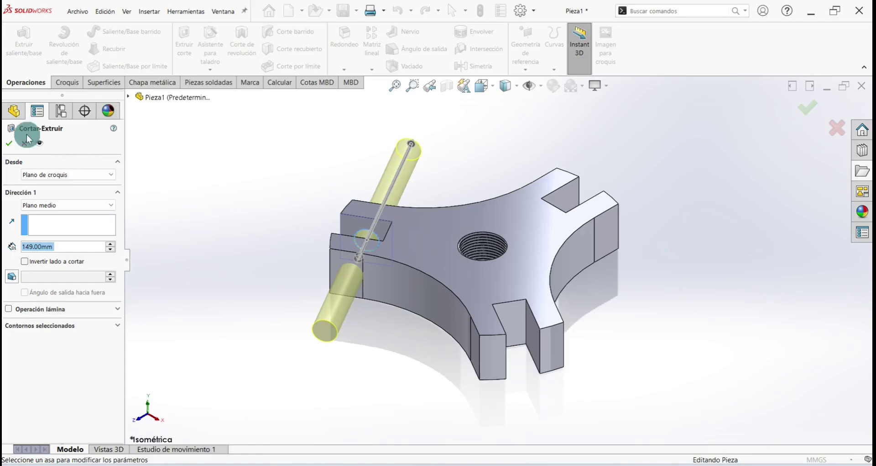
click(9, 143)
Check the new cross hole, return to isometric view, and save Pieza1
mouse_move(270, 197)
middle_down()
mouse_move(392, 281)
mouse_move(348, 290)
mouse_move(431, 313)
mouse_move(454, 362)
mouse_move(434, 290)
mouse_move(350, 186)
mouse_move(352, 212)
middle_up()
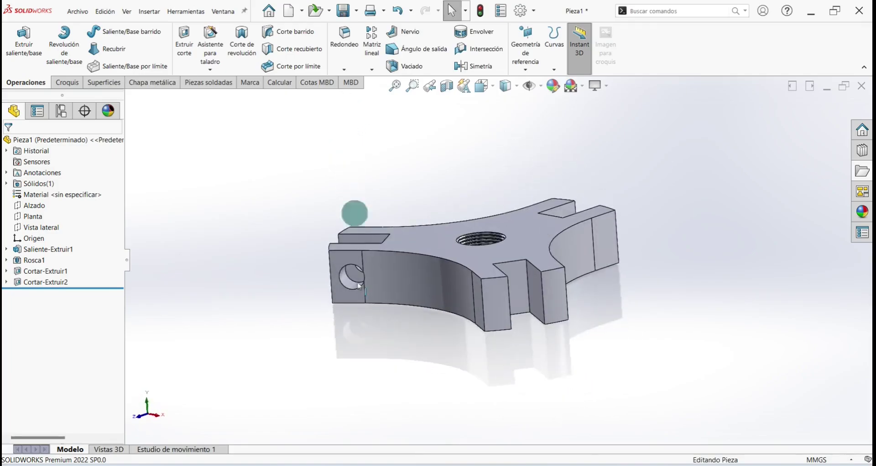
key(ctrl+7)
key(ctrl+s)
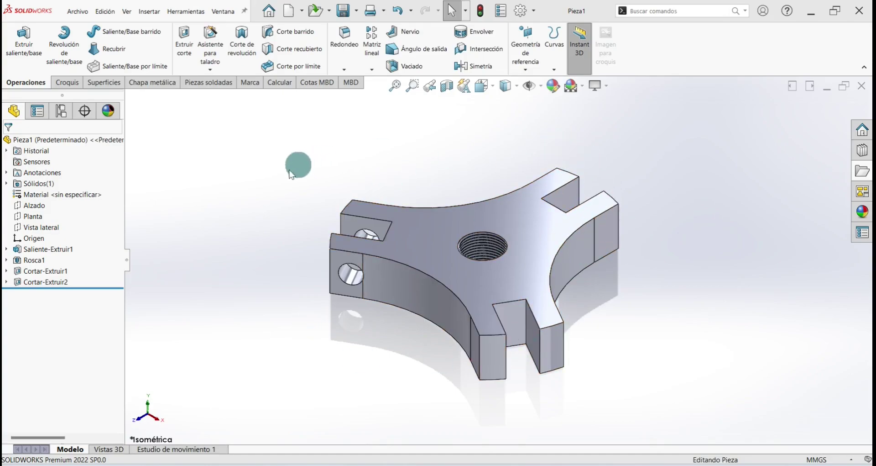
mouse_move(372, 46)
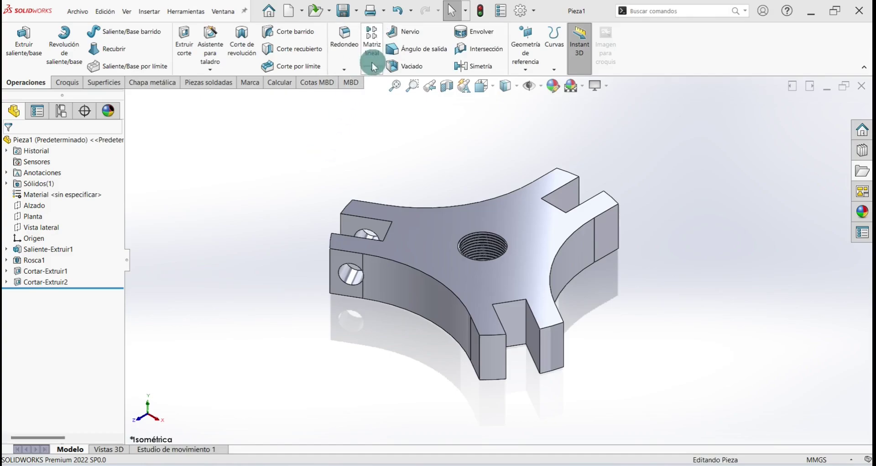
Start a Matriz circular using a part edge as the pattern axis
click(372, 69)
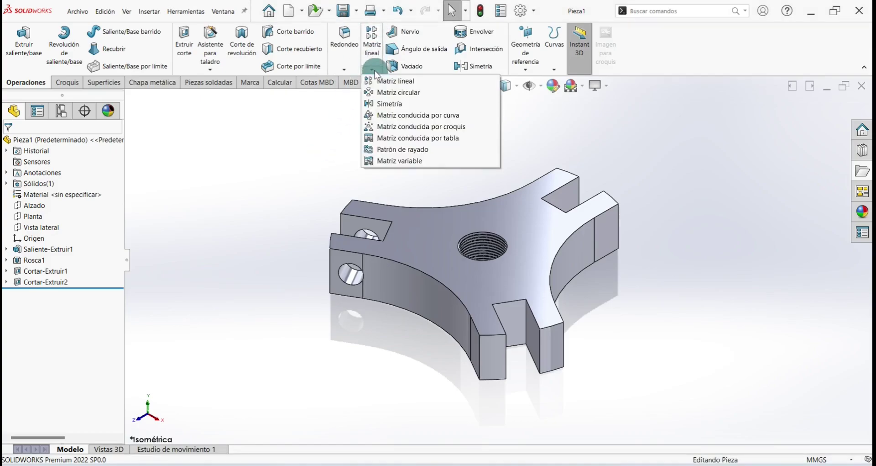
click(399, 93)
middle_drag(399, 215, 359, 209)
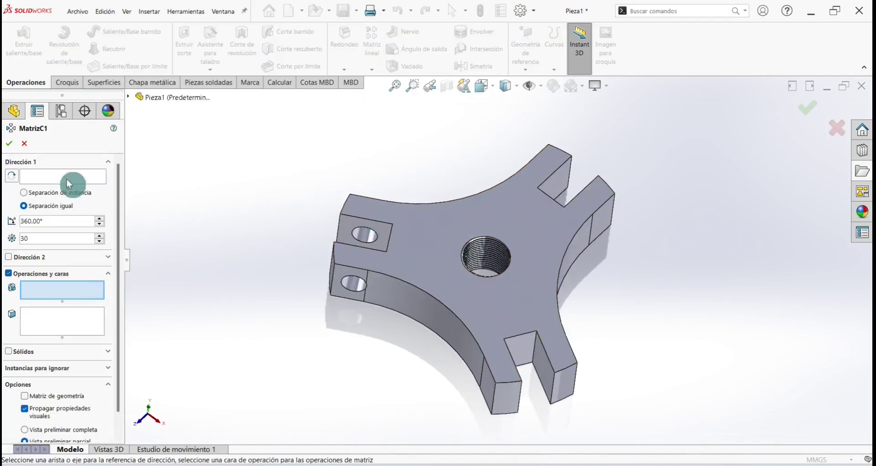
click(27, 174)
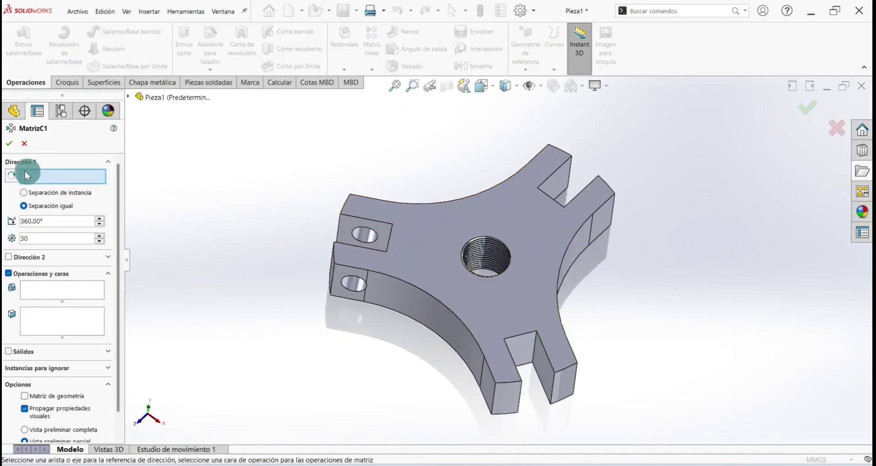
click(347, 202)
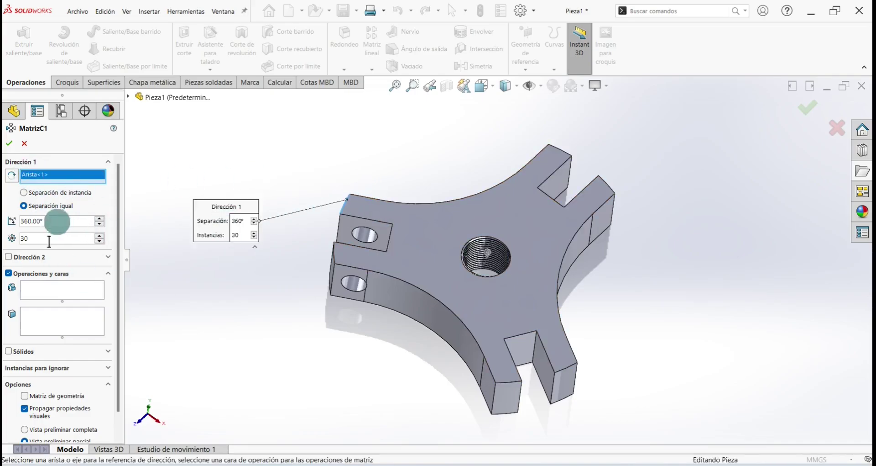
Pattern the Cortar-Extruir2 cross hole 3 times over 360° and accept
click(54, 290)
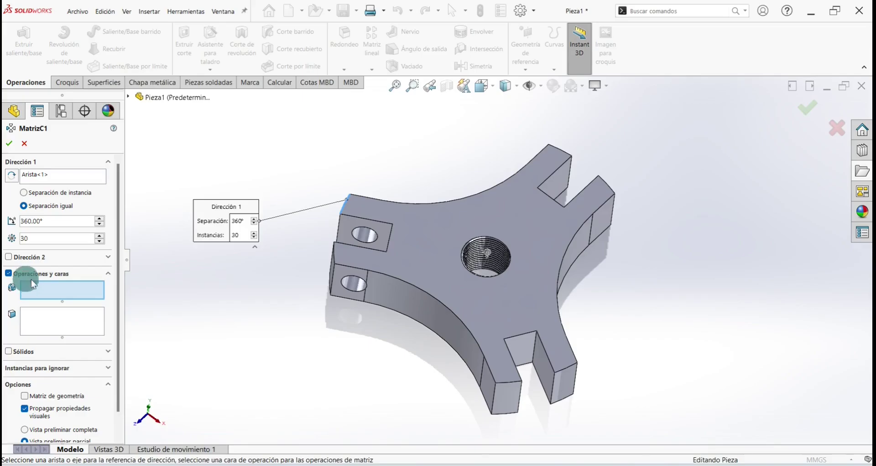
click(124, 96)
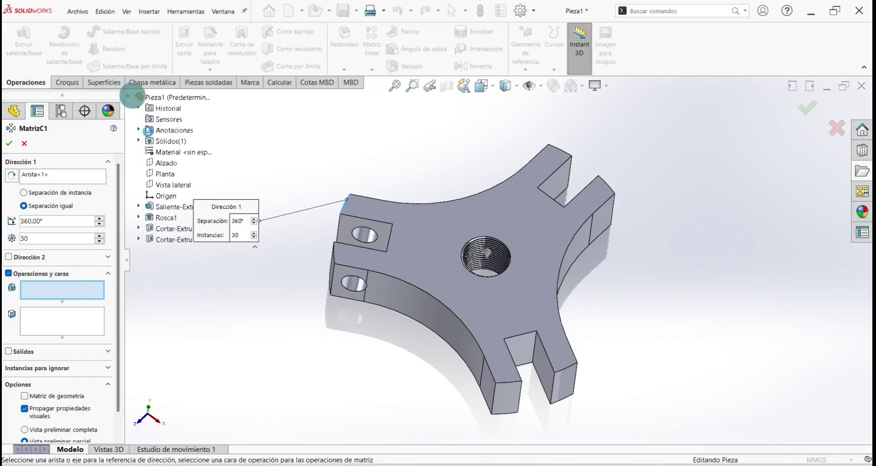
click(165, 241)
scroll(220, 272, up, 3)
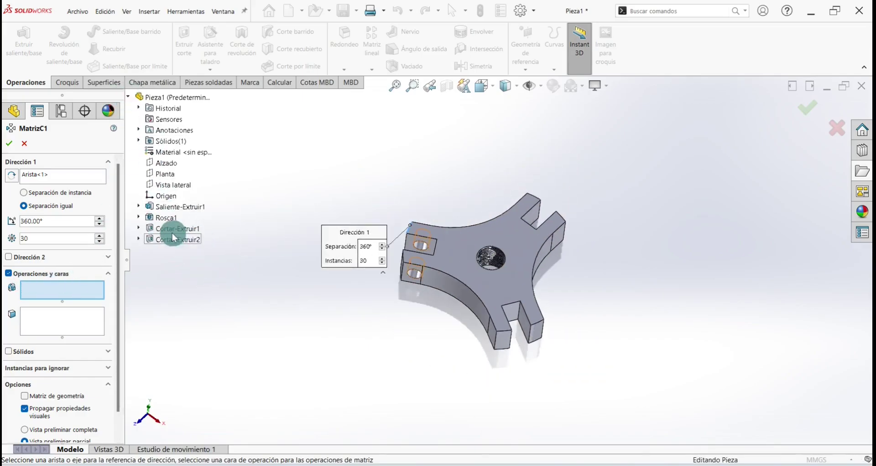
click(171, 243)
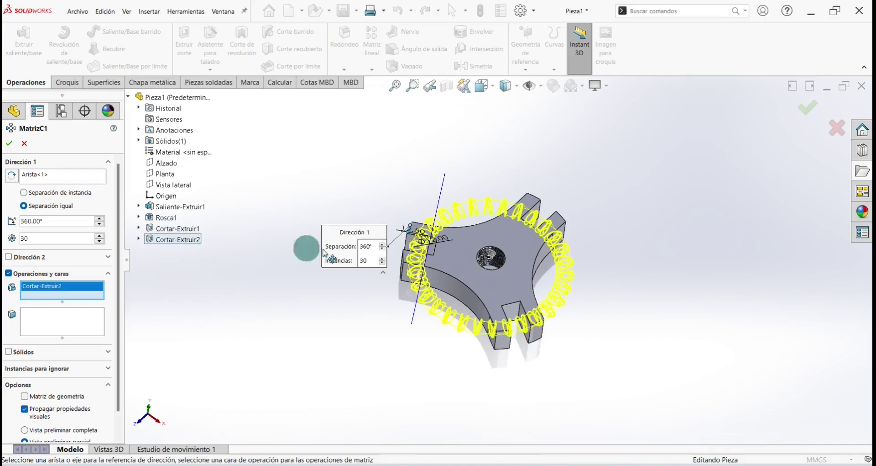
scroll(448, 248, down, 3)
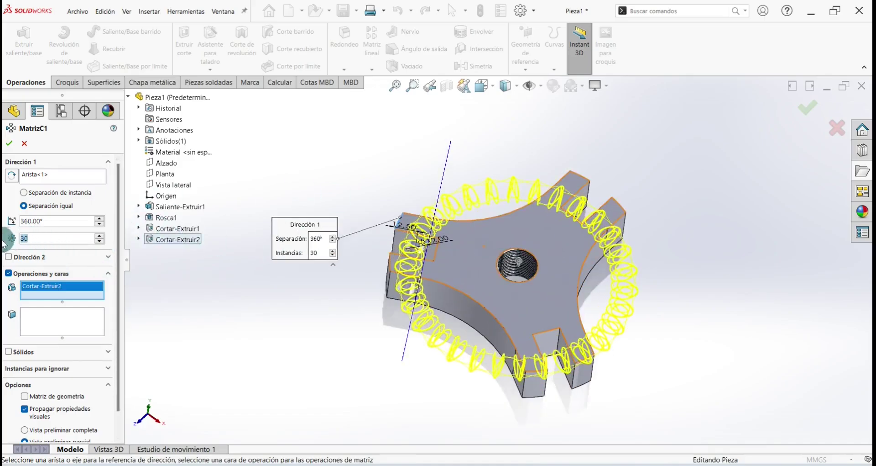
text(3)
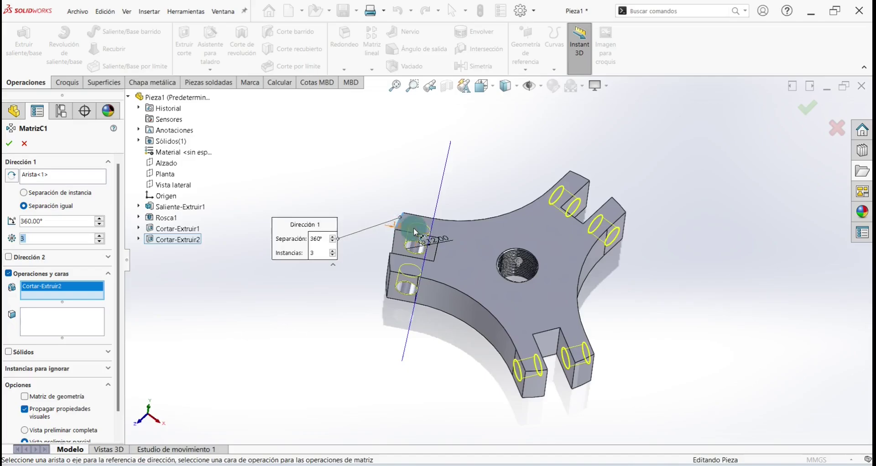
scroll(407, 230, up, 1)
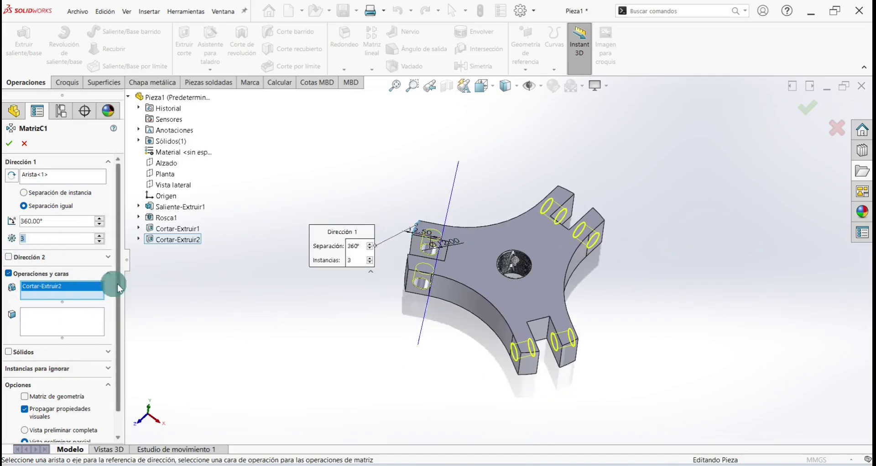
scroll(116, 278, down, 2)
scroll(116, 274, up, 2)
click(9, 143)
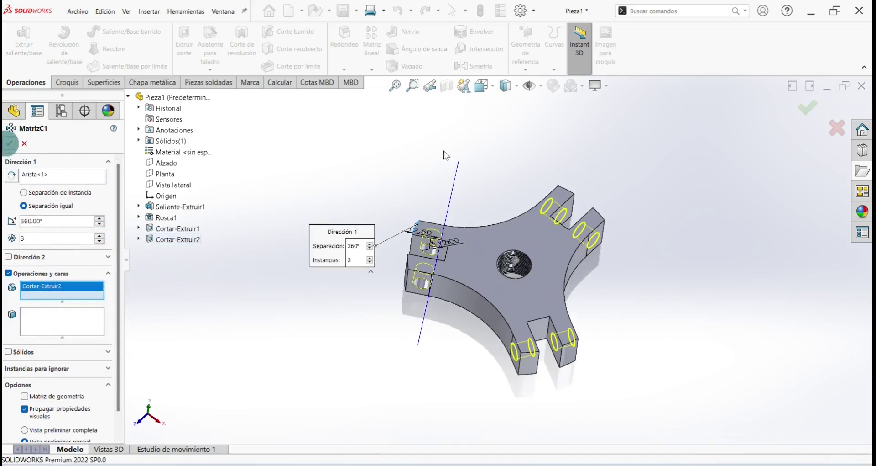
middle_drag(563, 368, 540, 305)
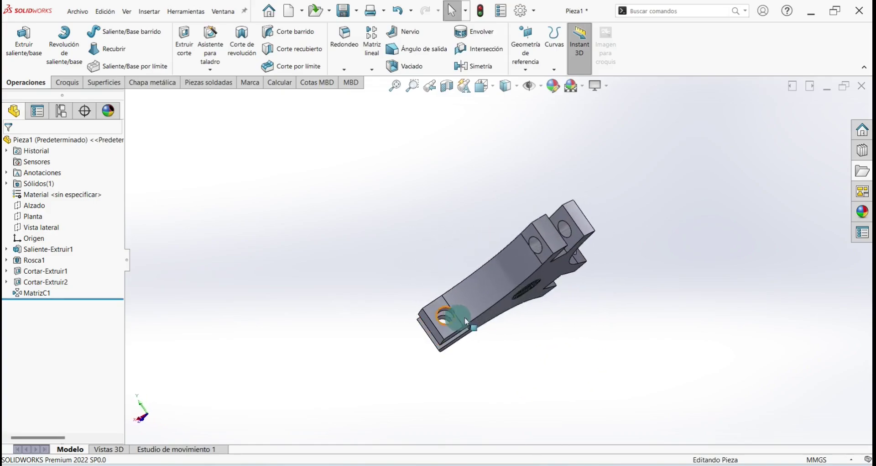
Apply the acero pulido appearance from Metal > Acero to the whole part
mouse_move(631, 308)
middle_down()
mouse_move(550, 249)
mouse_move(587, 196)
mouse_move(566, 168)
mouse_move(502, 163)
mouse_move(537, 176)
mouse_move(522, 299)
middle_up()
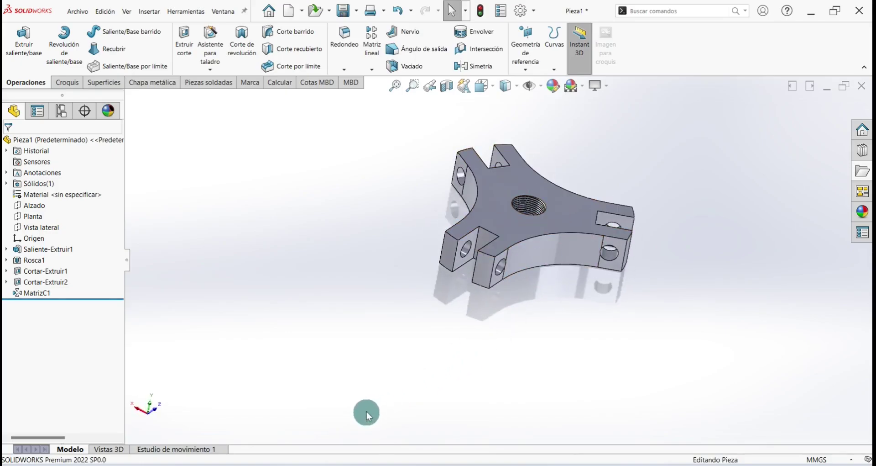
key(ctrl+7)
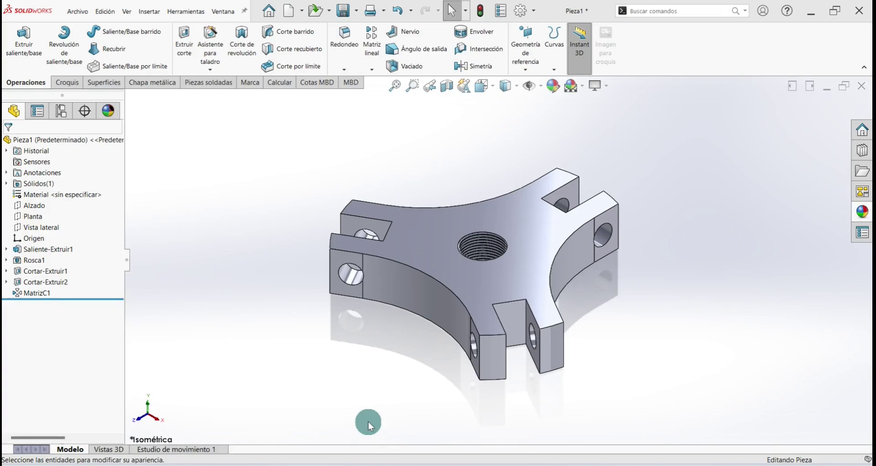
click(551, 89)
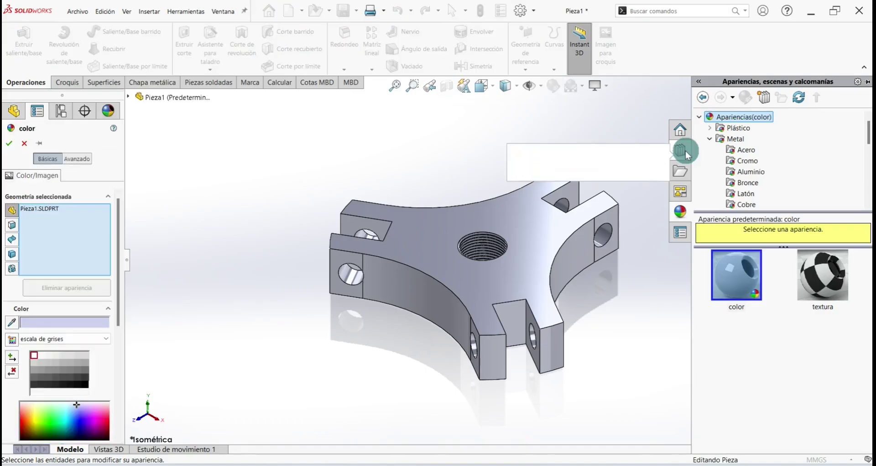
click(733, 138)
click(749, 149)
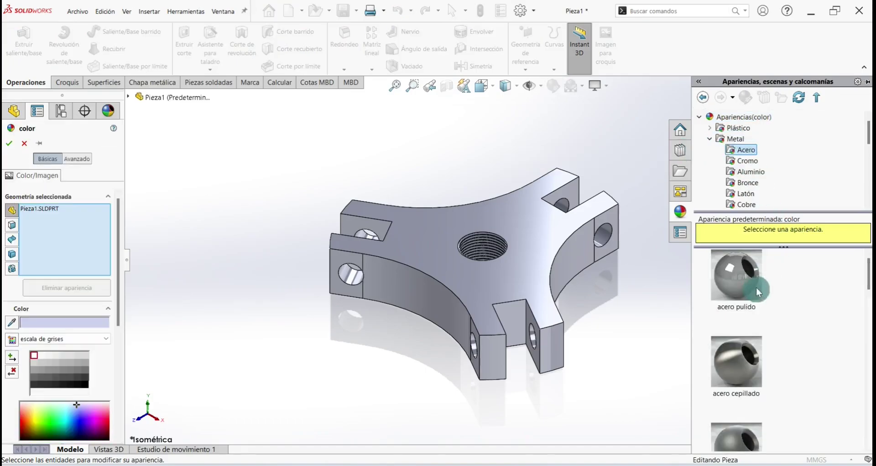
click(736, 276)
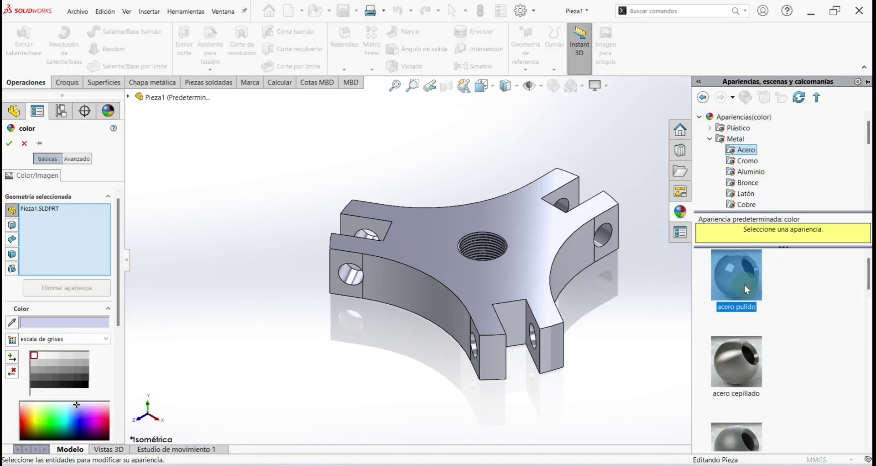
click(13, 145)
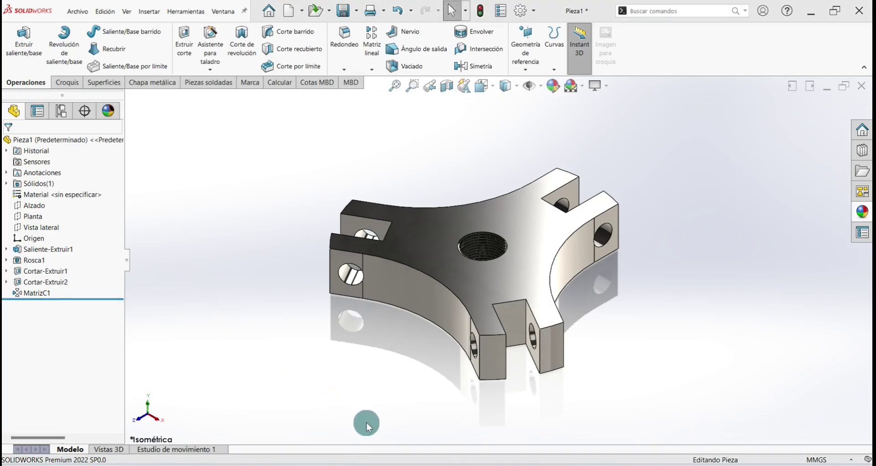
Save the part as Pieza1 in Nueva carpeta, overwriting the existing Pieza1.SLDPRT
click(78, 11)
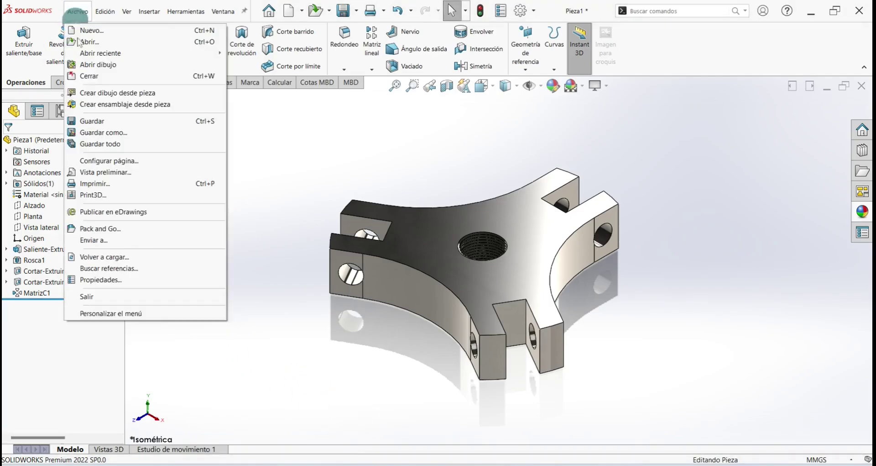
click(97, 133)
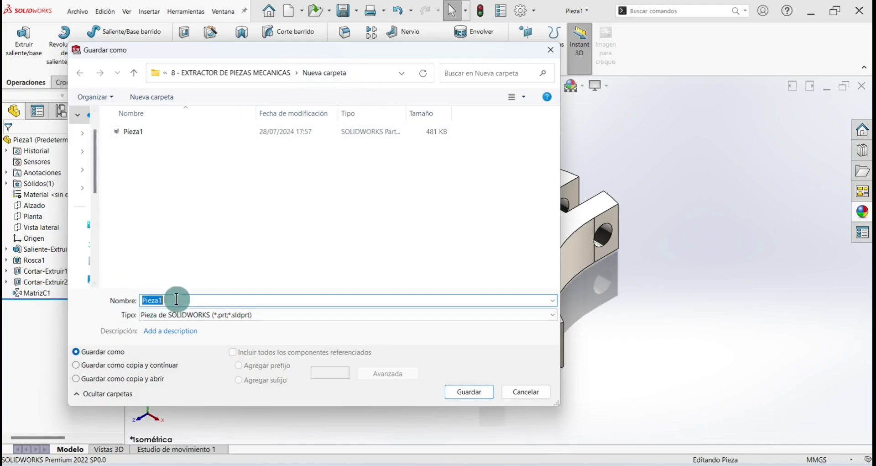
click(458, 398)
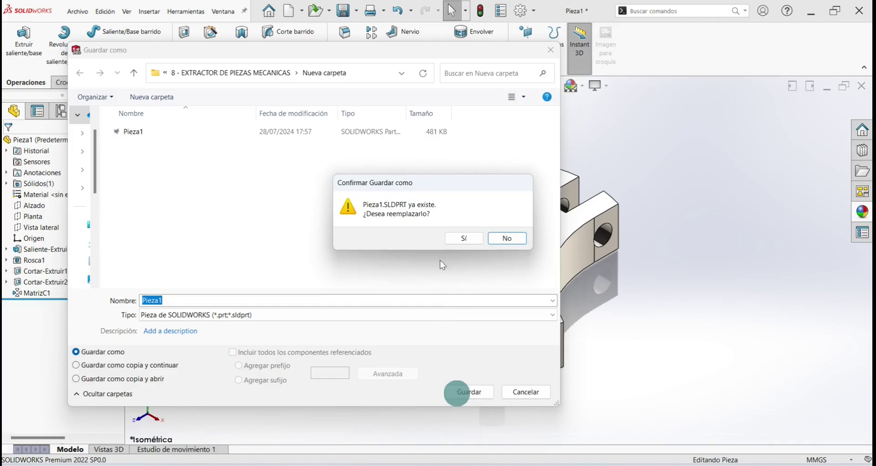
click(454, 238)
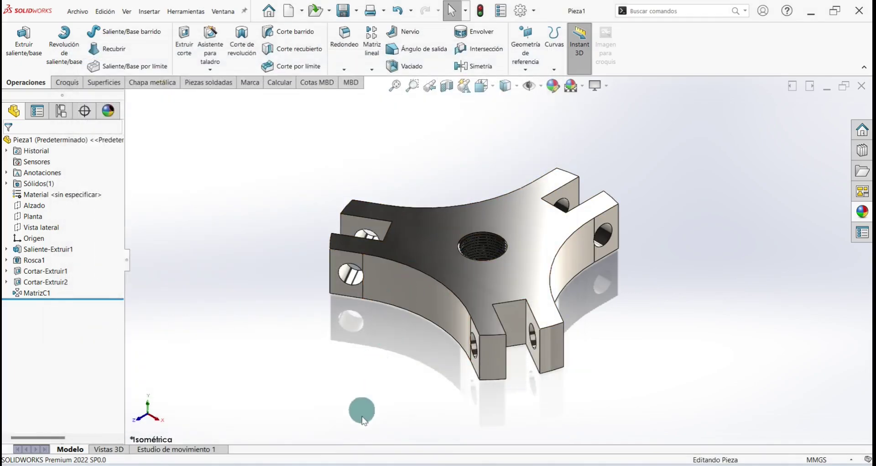